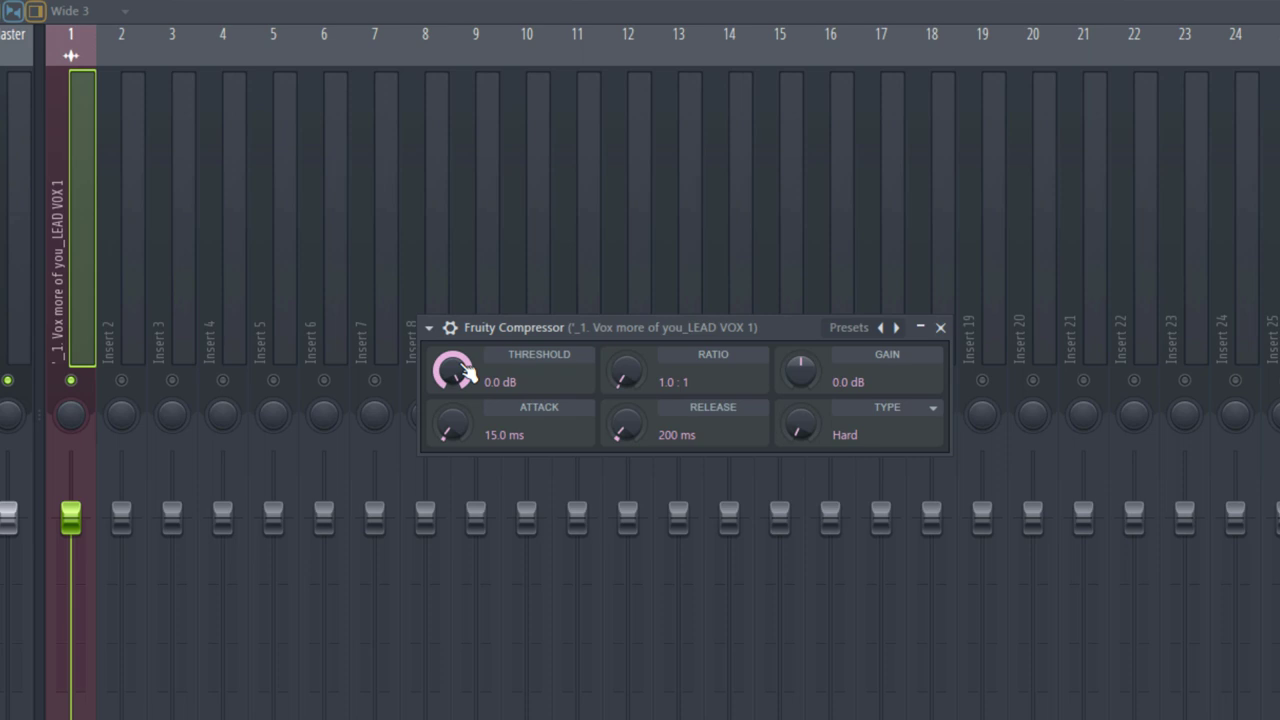
Tune Fruity Compressor to -20.4 dB threshold, 3.6:1 ratio, 230 ms release and 0.4 dB makeup gain
drag(465, 372, 465, 423)
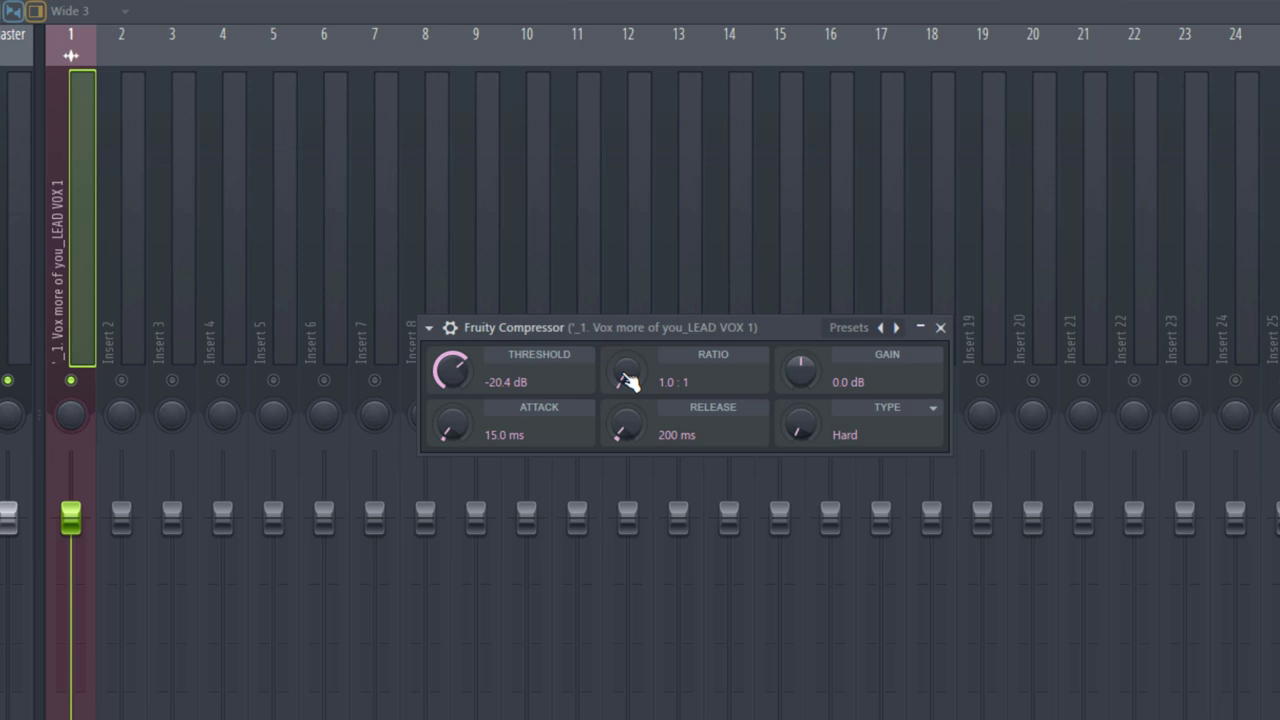
drag(627, 378, 627, 345)
mouse_move(624, 429)
mouse_down()
mouse_move(624, 418)
mouse_move(627, 432)
mouse_up()
drag(803, 384, 806, 378)
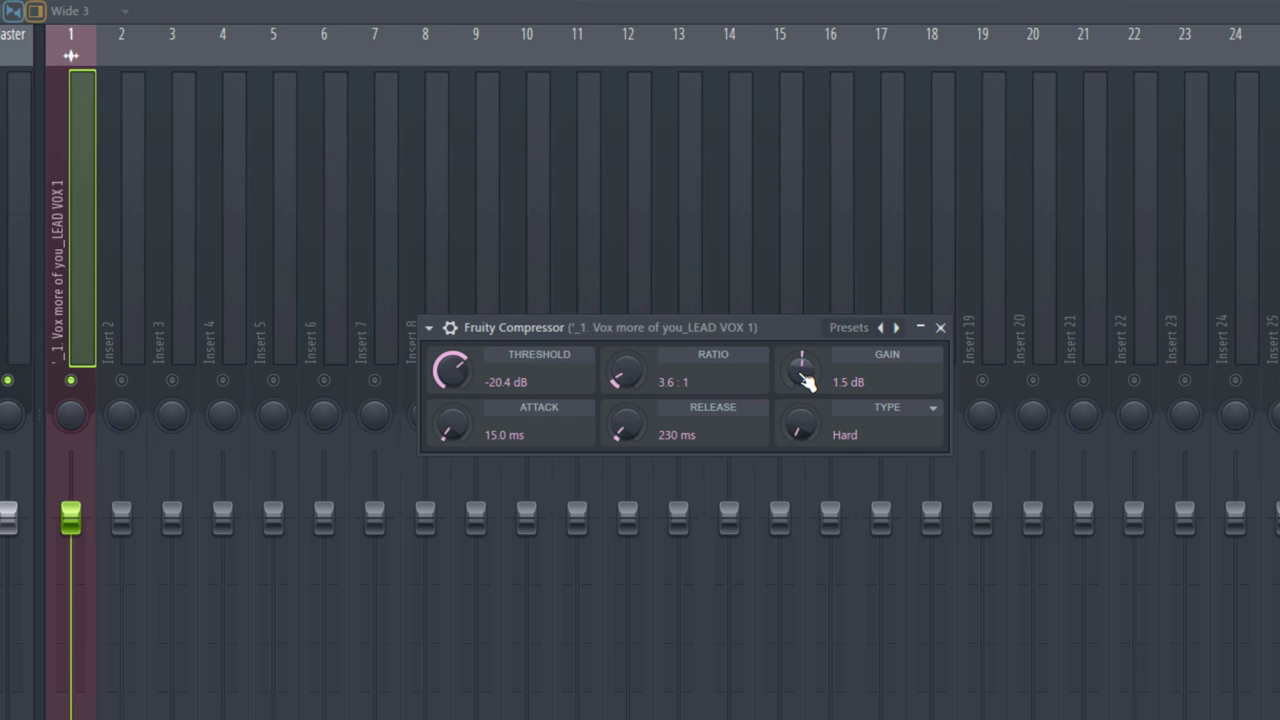
drag(806, 380, 810, 392)
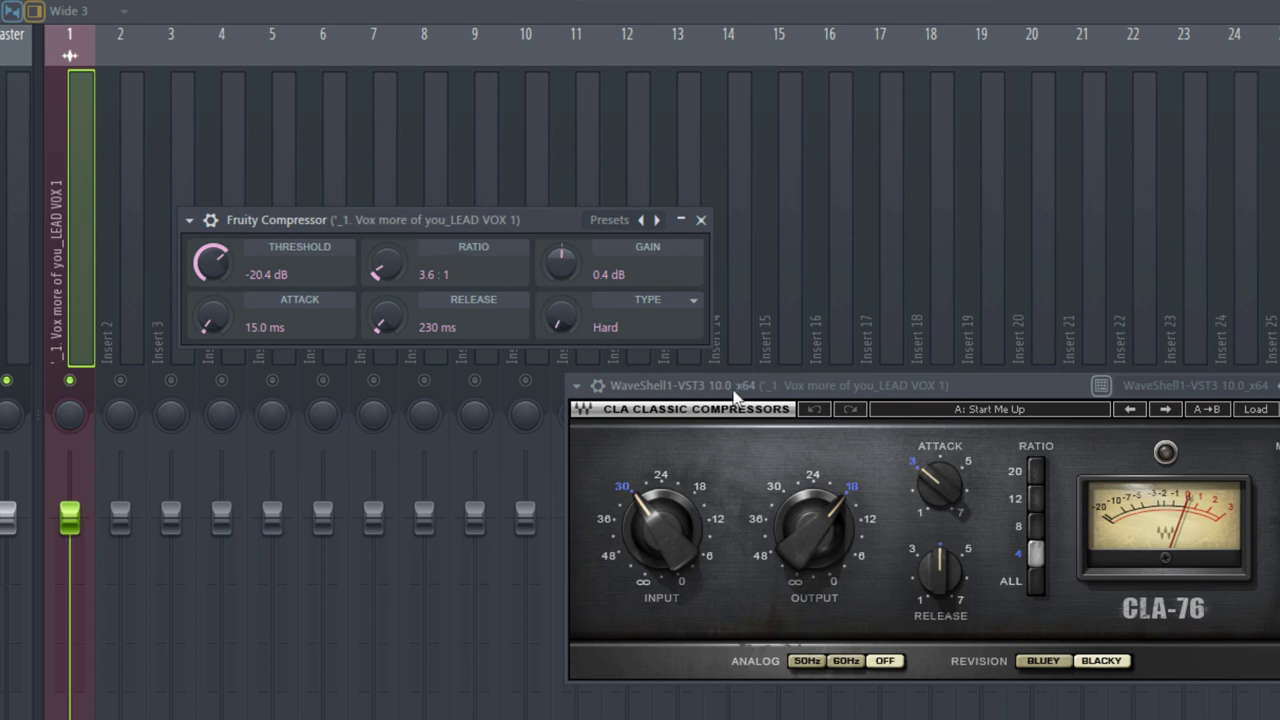
Move the CLA-76 window up and to the left, and close the CLA-2A window
drag(728, 400, 533, 414)
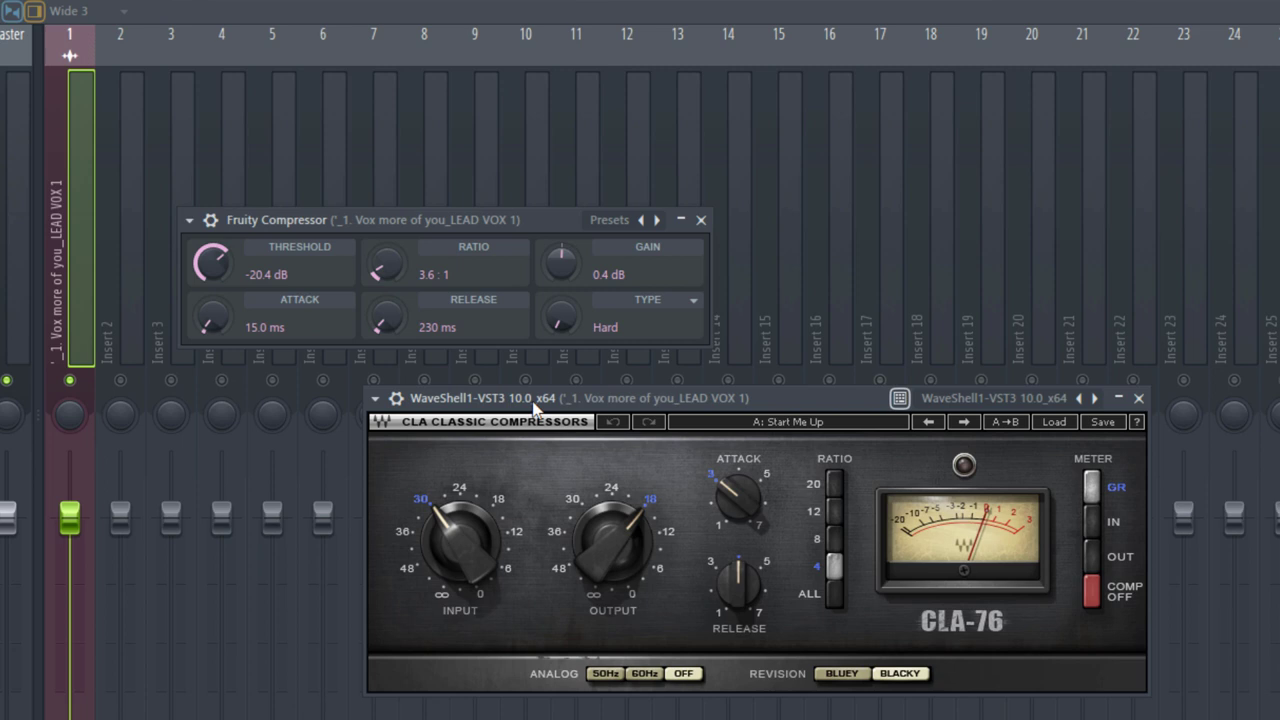
drag(537, 406, 494, 420)
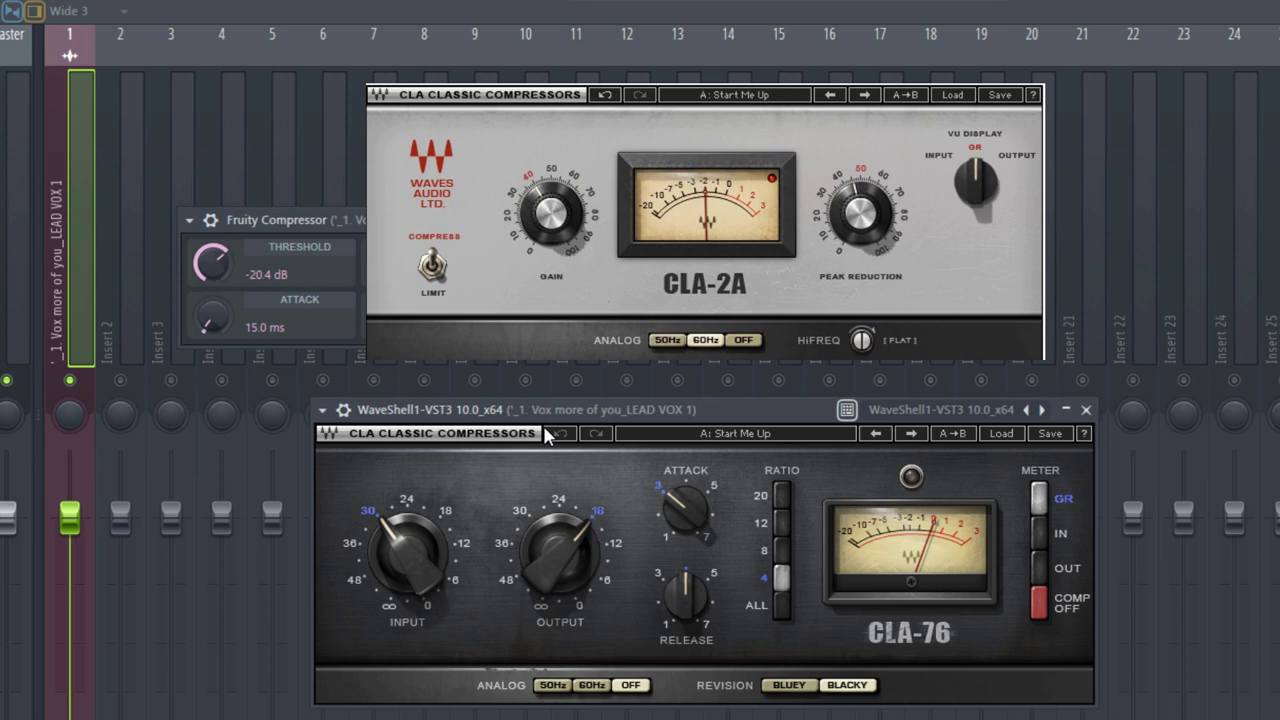
click(547, 435)
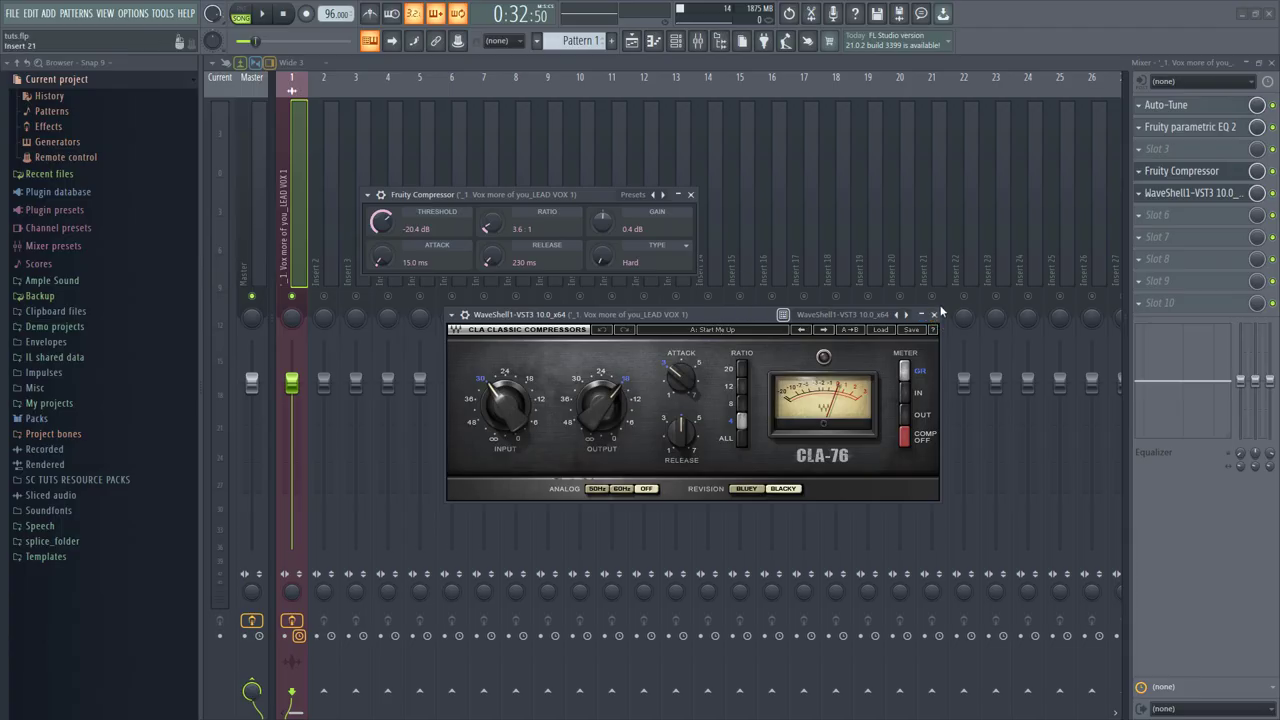
Close the plugin windows and reopen Fruity Compressor to review its -20.4 dB, 3.6:1 settings
click(933, 314)
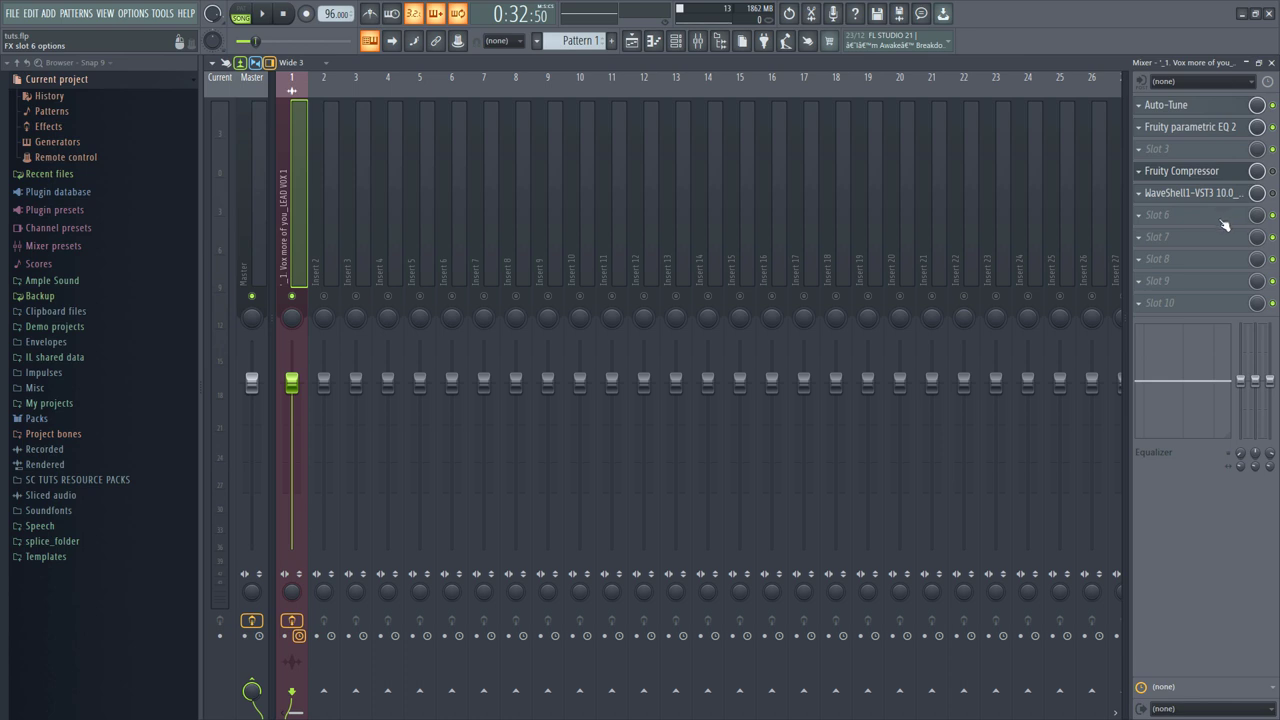
click(1181, 171)
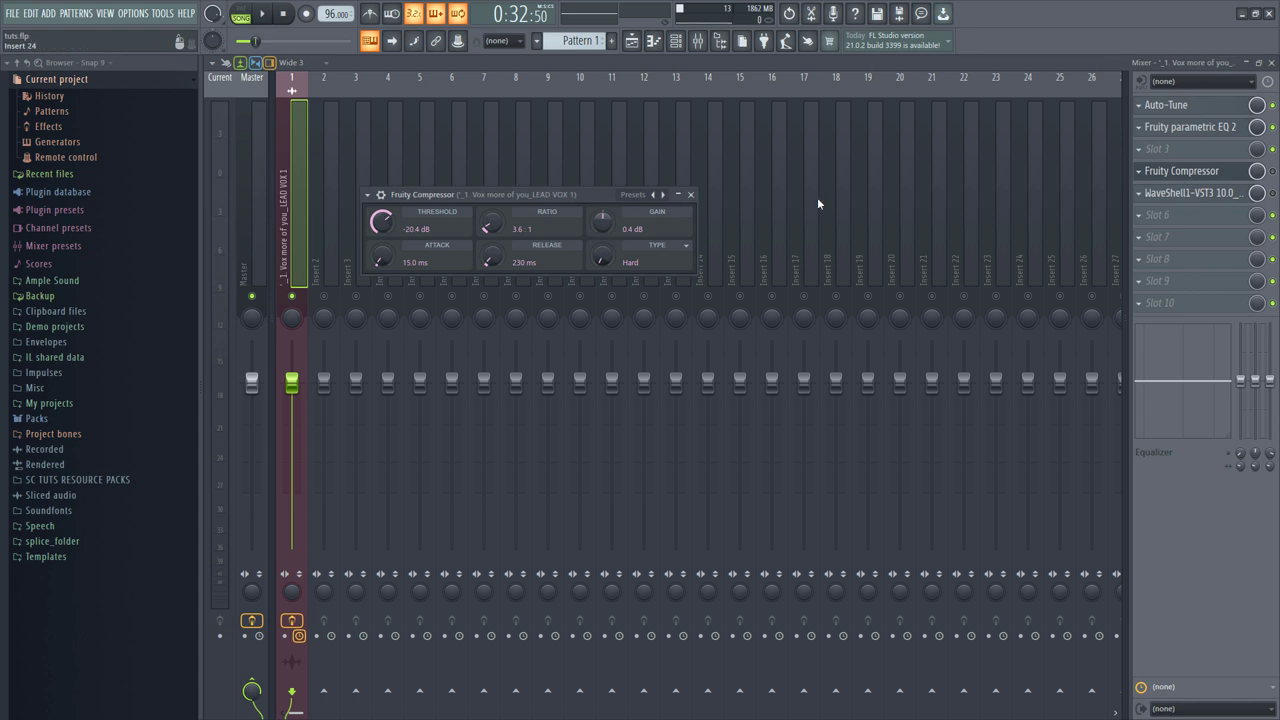
Load a Fruity dB meter into the next empty slot after the CLA-76 and make its window taller
click(1207, 244)
click(1000, 392)
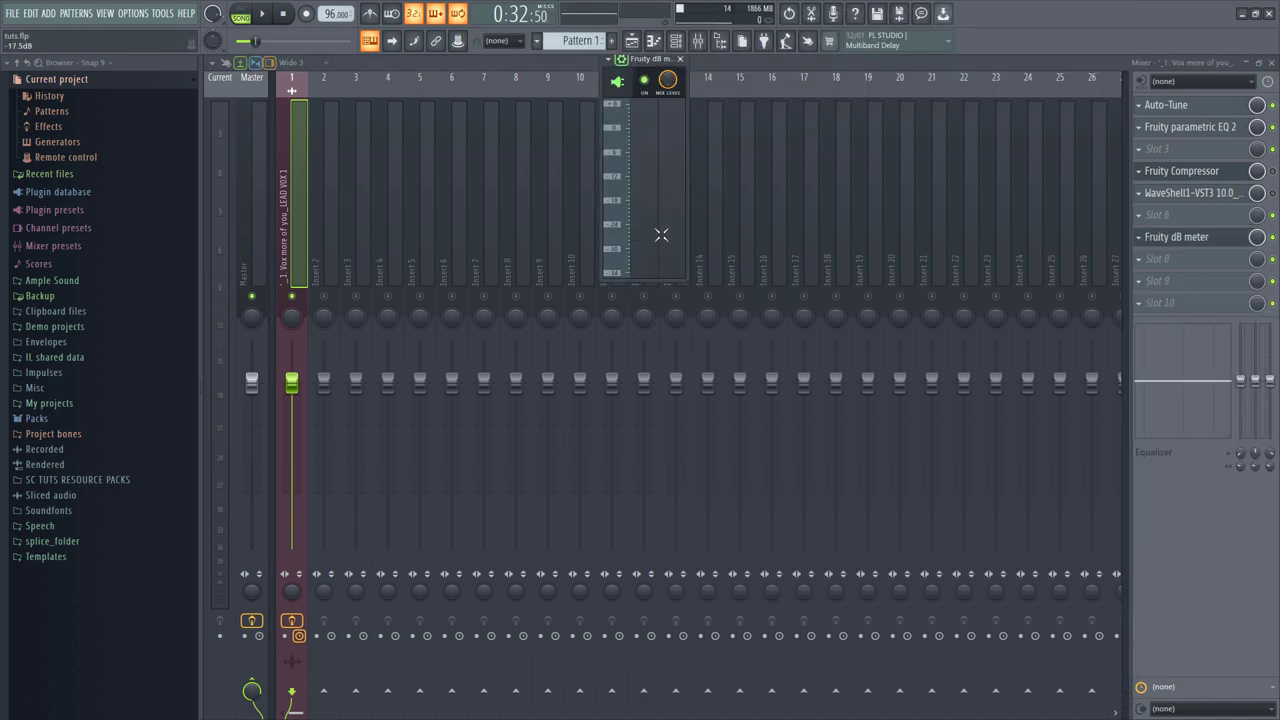
drag(652, 286, 600, 719)
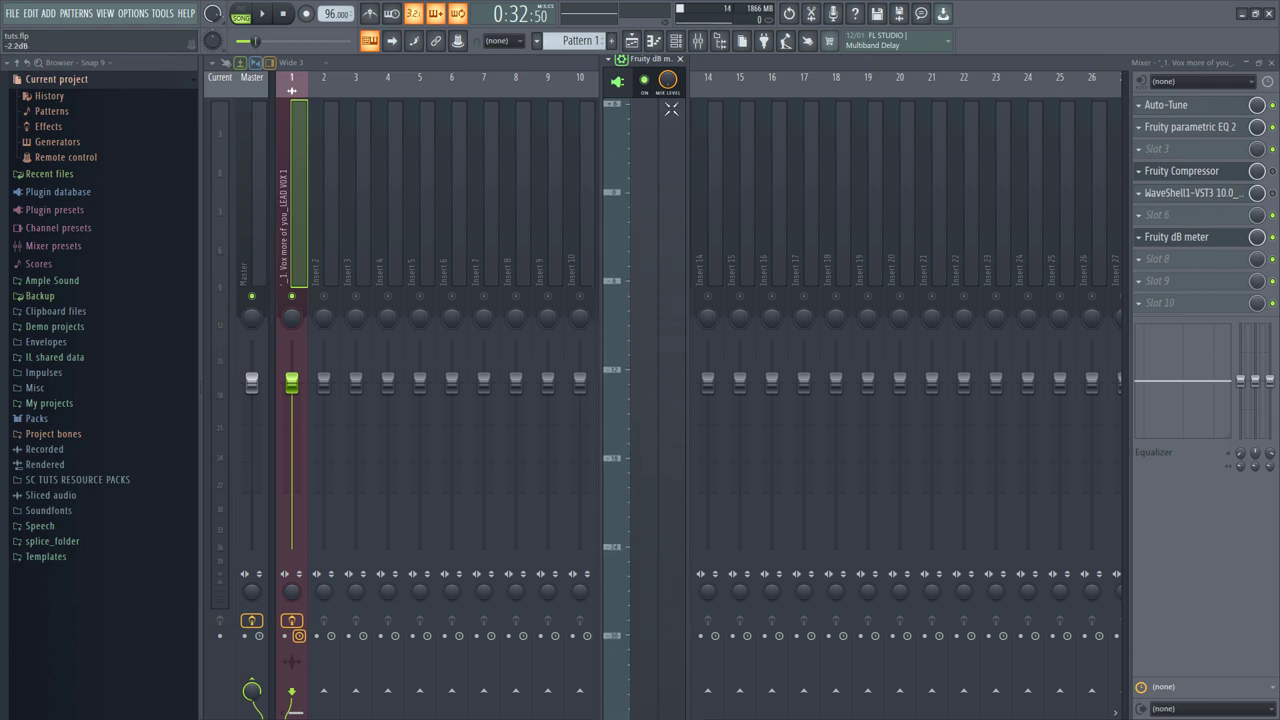
drag(643, 72, 707, 80)
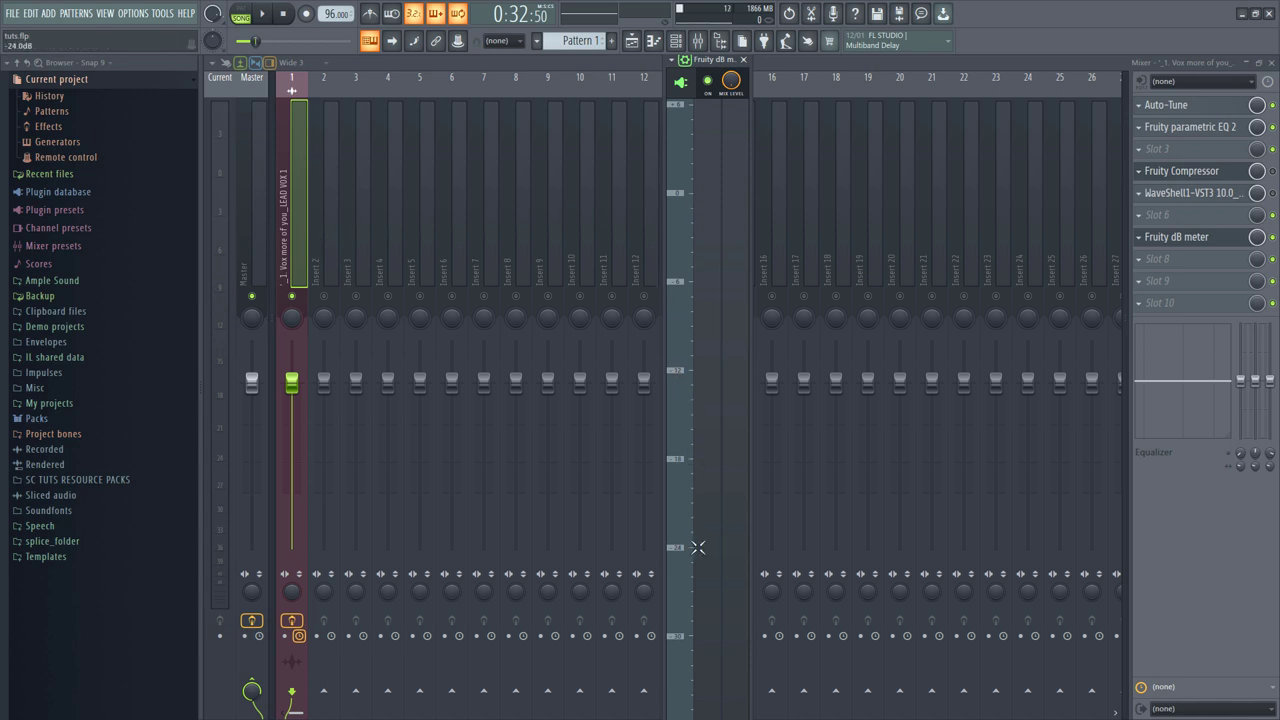
Play the song to watch the vocal levels on the dB meter, then stop
key(space)
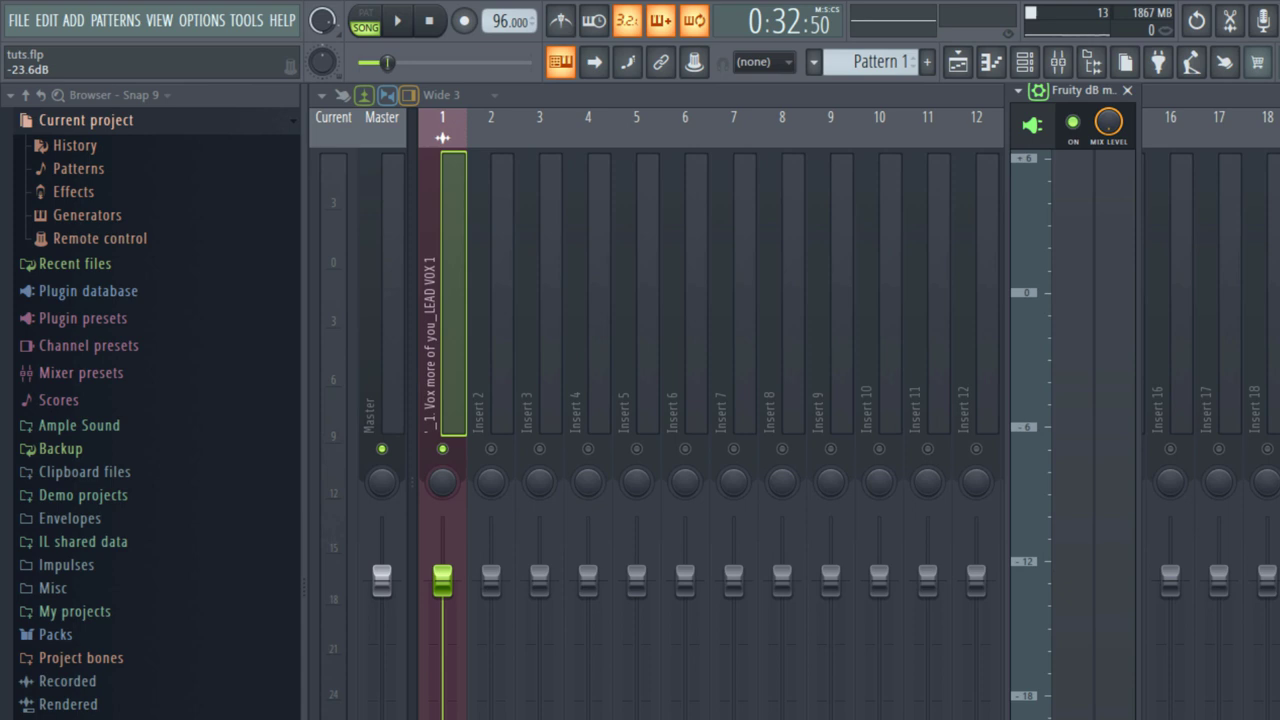
key(space)
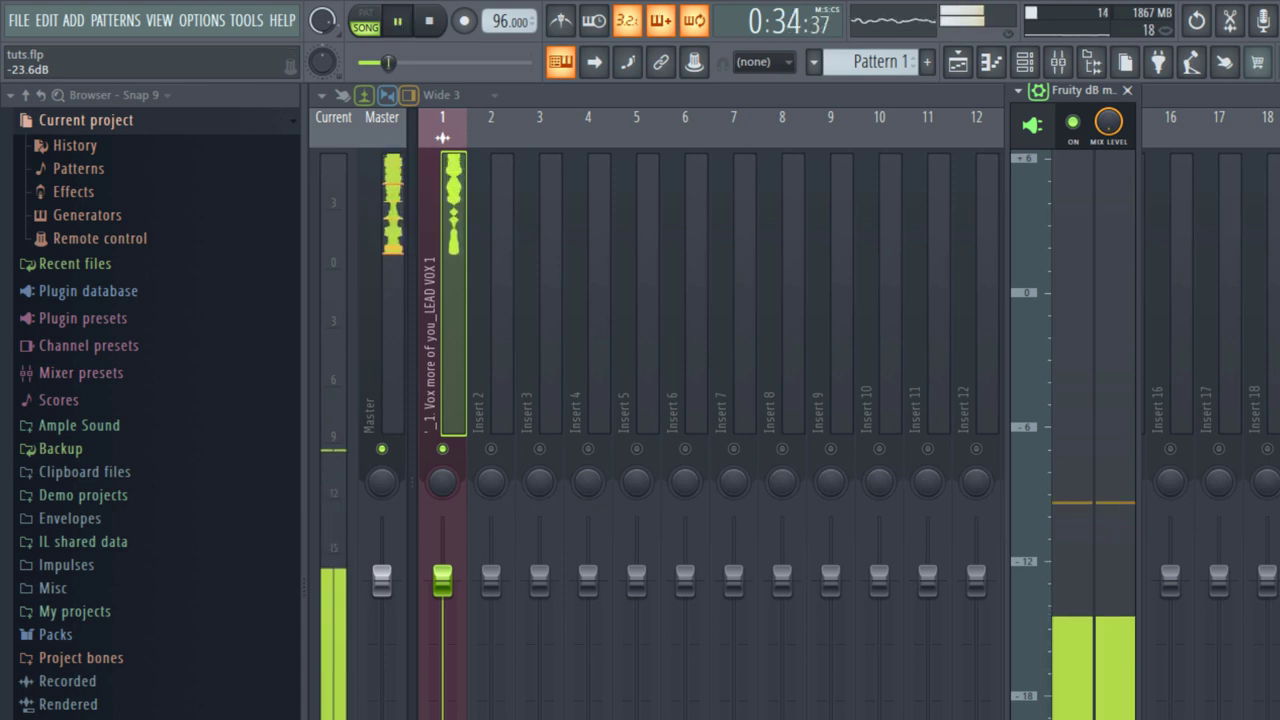
key(space)
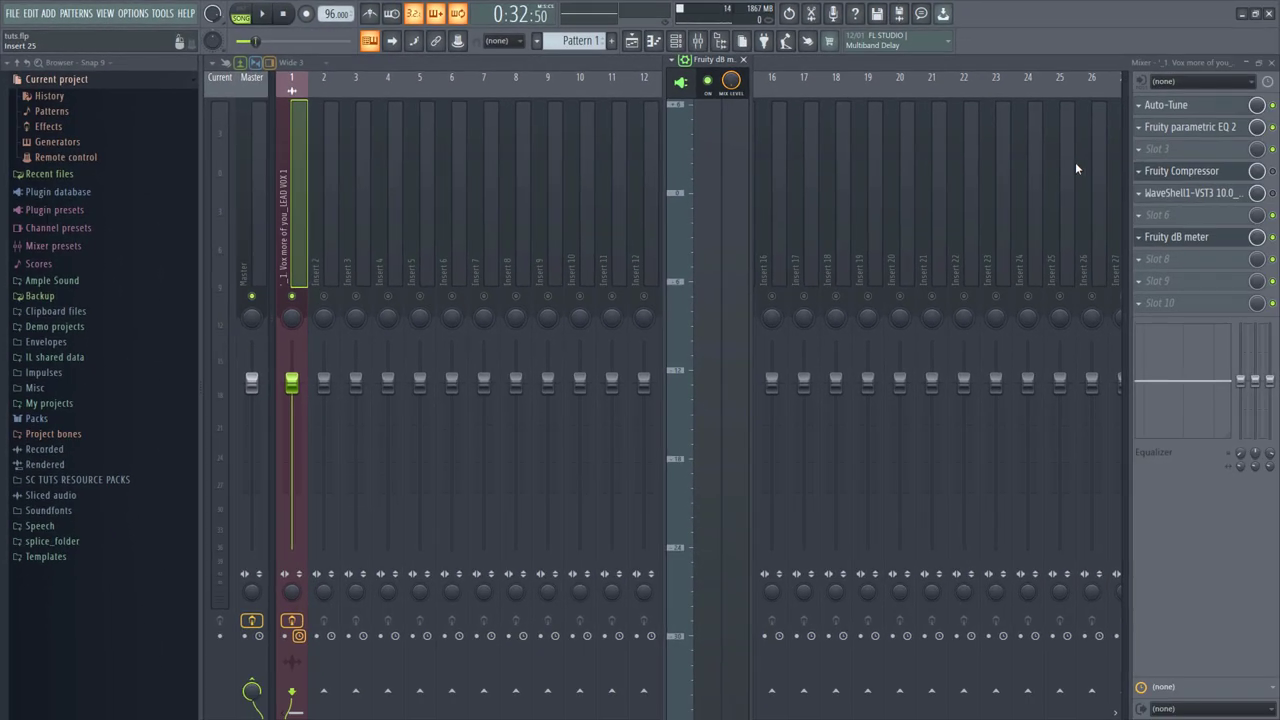
Reopen Fruity Compressor, lower its threshold toward -23.2 dB, and close the mixer and dB meter
click(1272, 171)
click(1176, 237)
click(1181, 171)
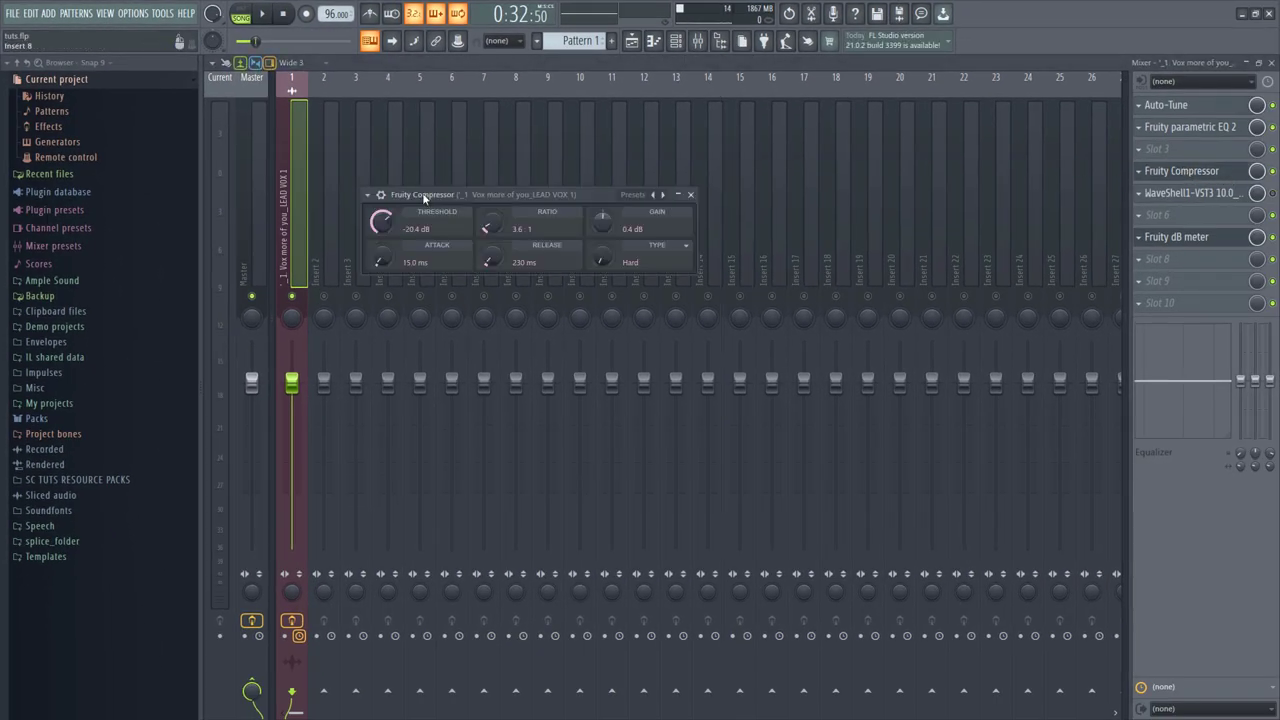
drag(381, 222, 381, 231)
drag(471, 194, 567, 256)
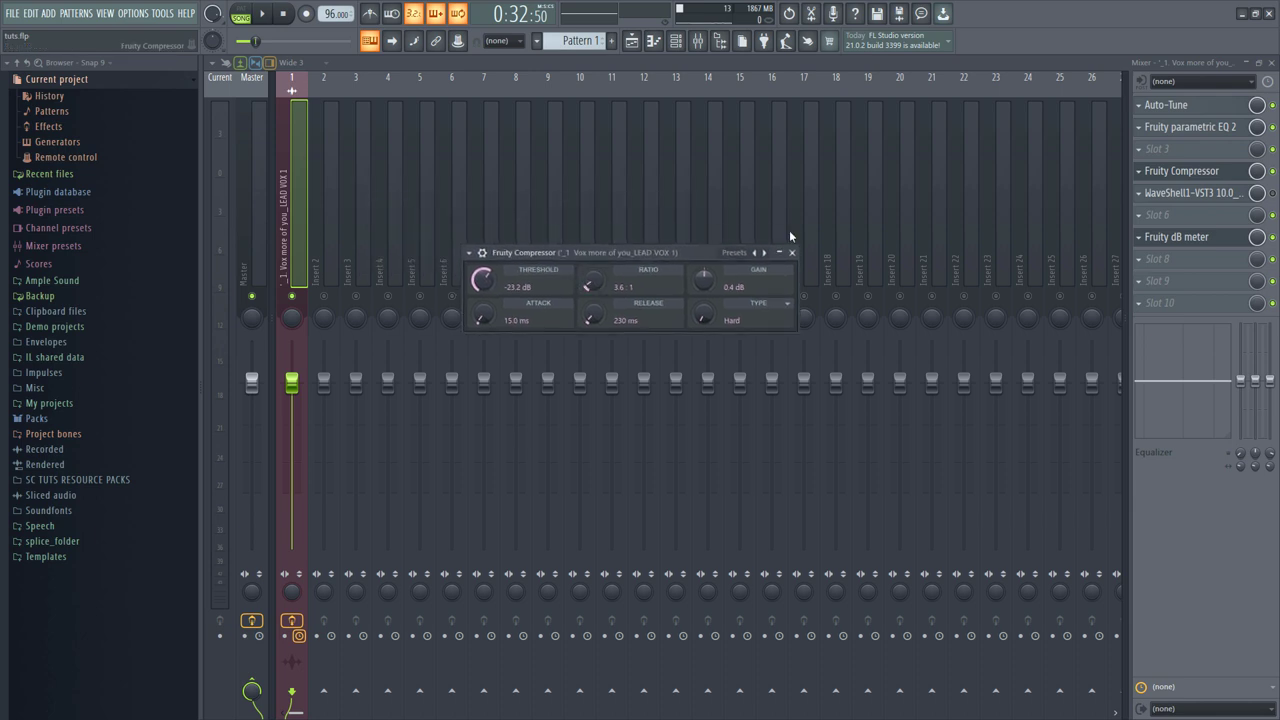
key(Escape)
click(1271, 63)
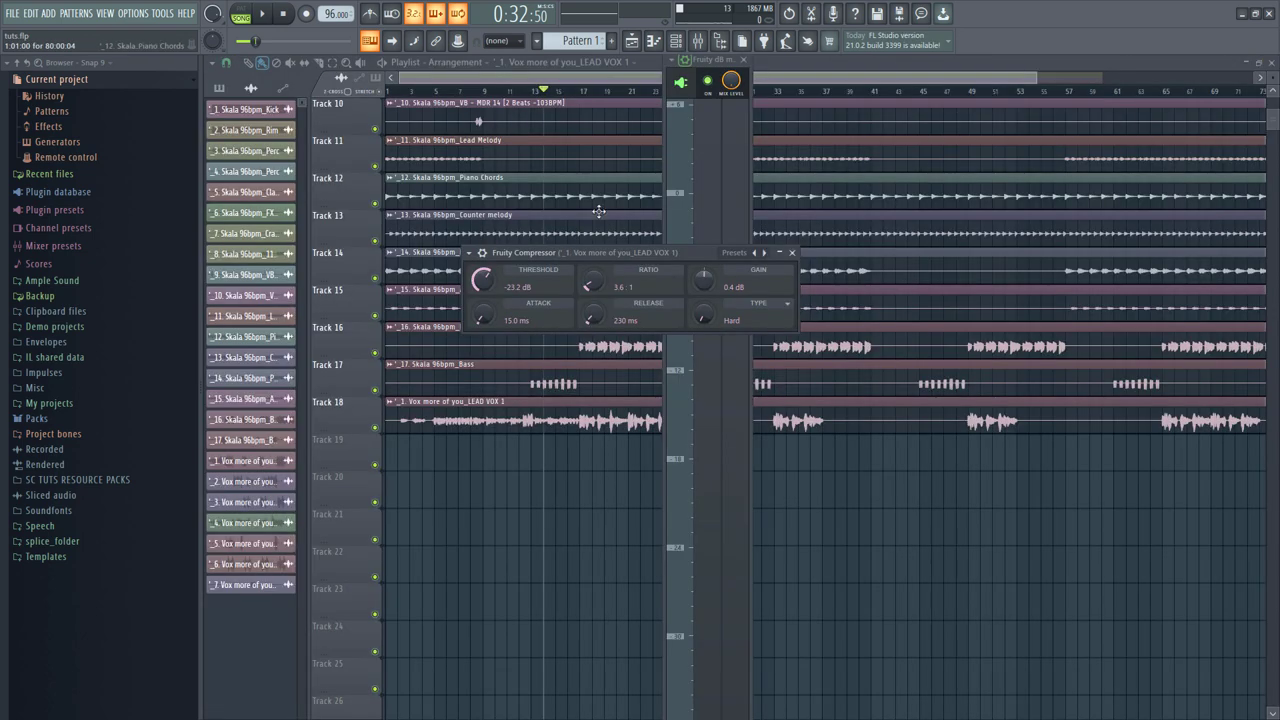
click(743, 61)
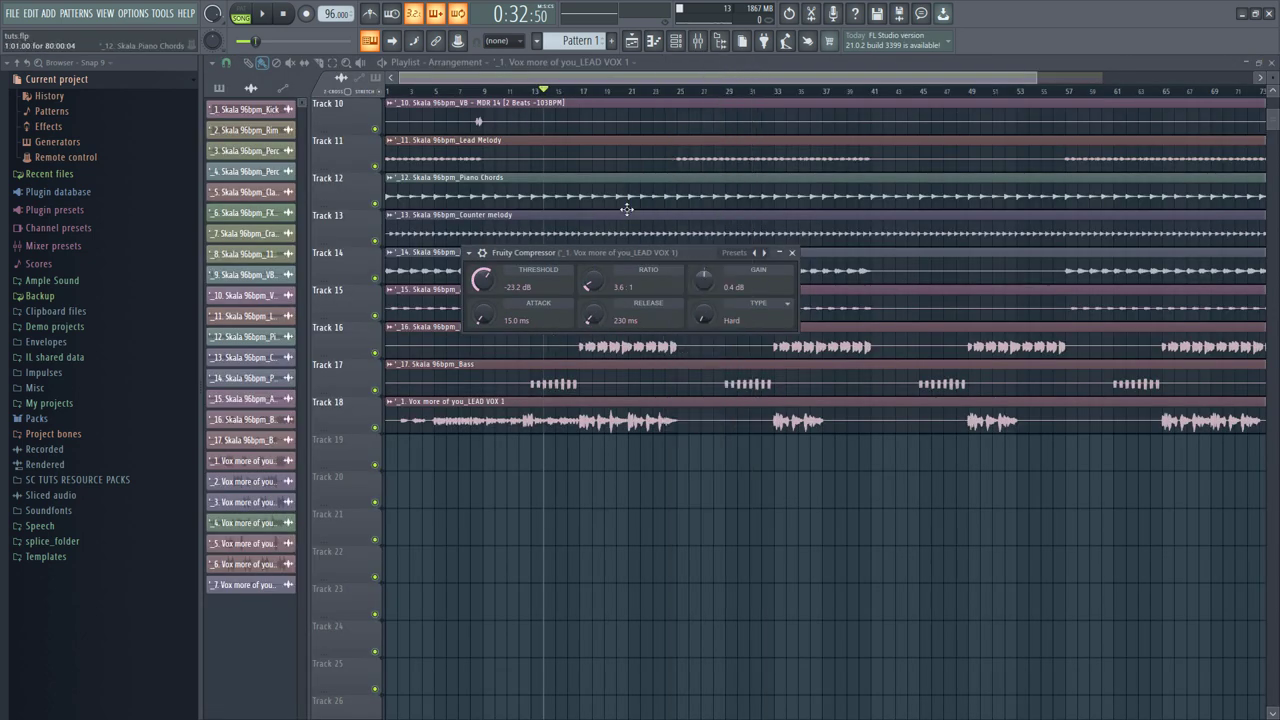
drag(628, 252, 727, 258)
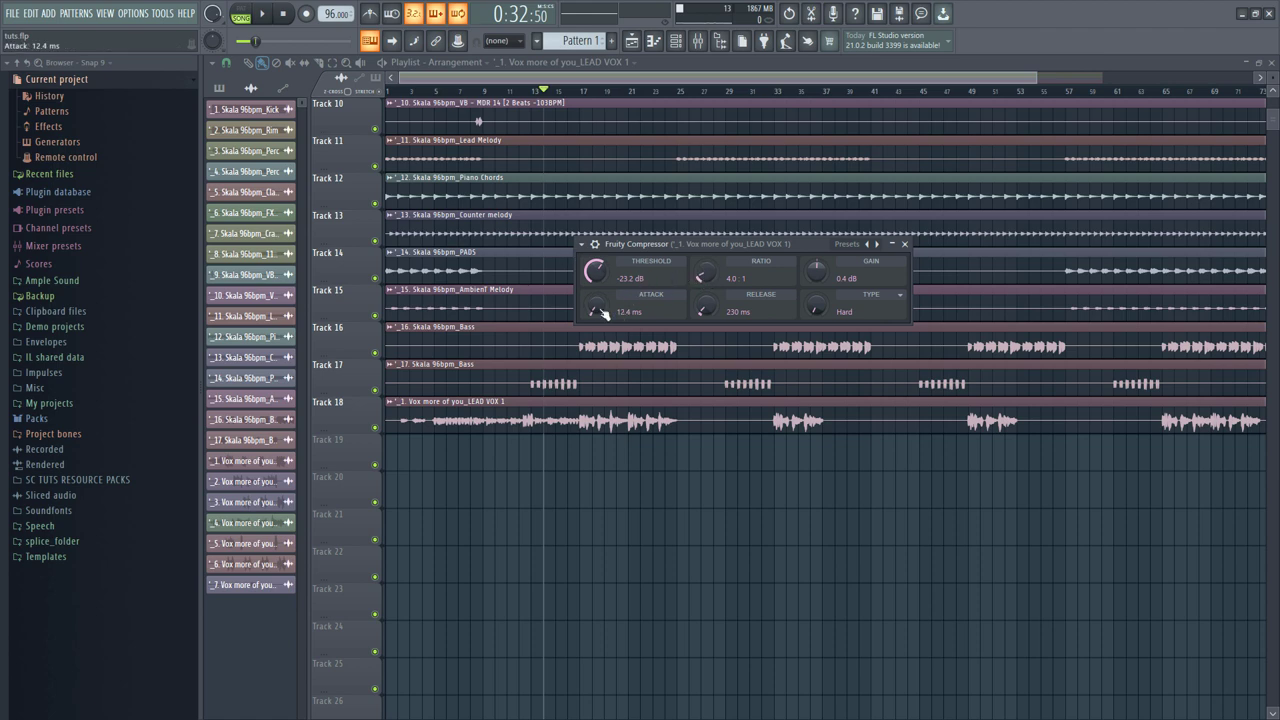
Set the compressor attack to 8.6 ms and makeup gain to 6.5 dB while auditioning playback
drag(598, 311, 598, 322)
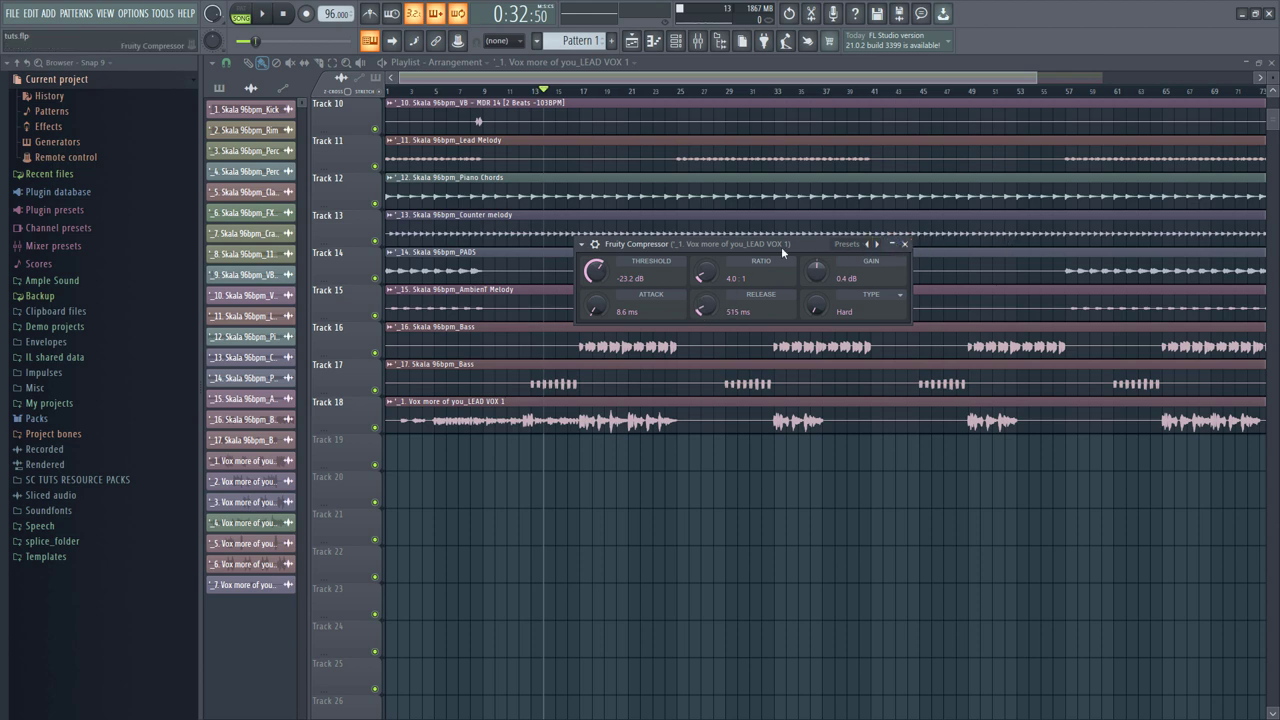
key(space)
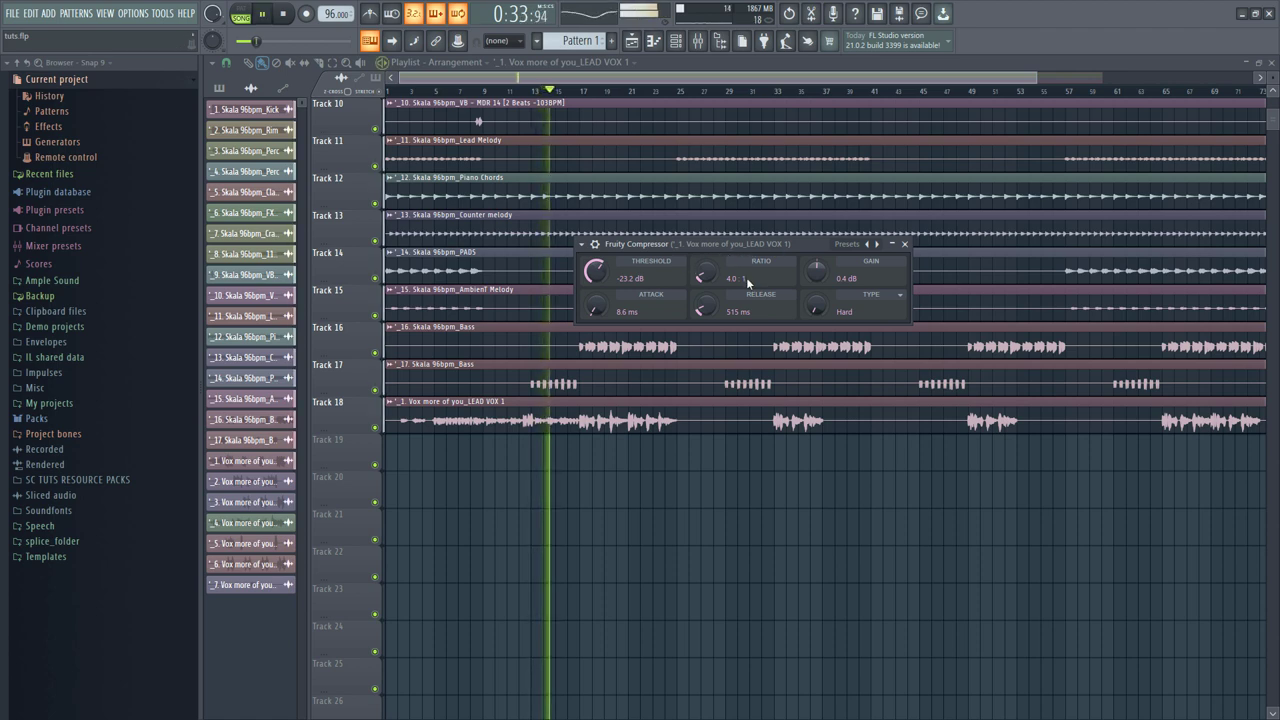
key(space)
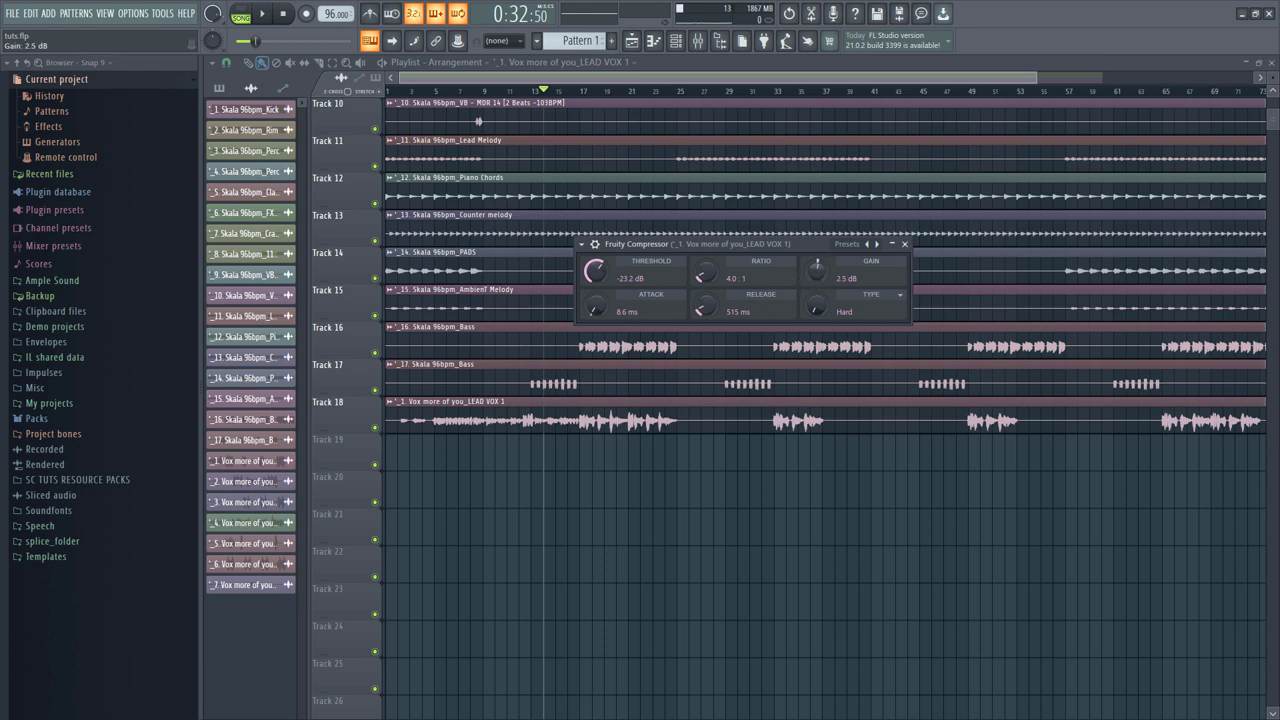
key(space)
drag(817, 268, 817, 256)
drag(655, 247, 781, 471)
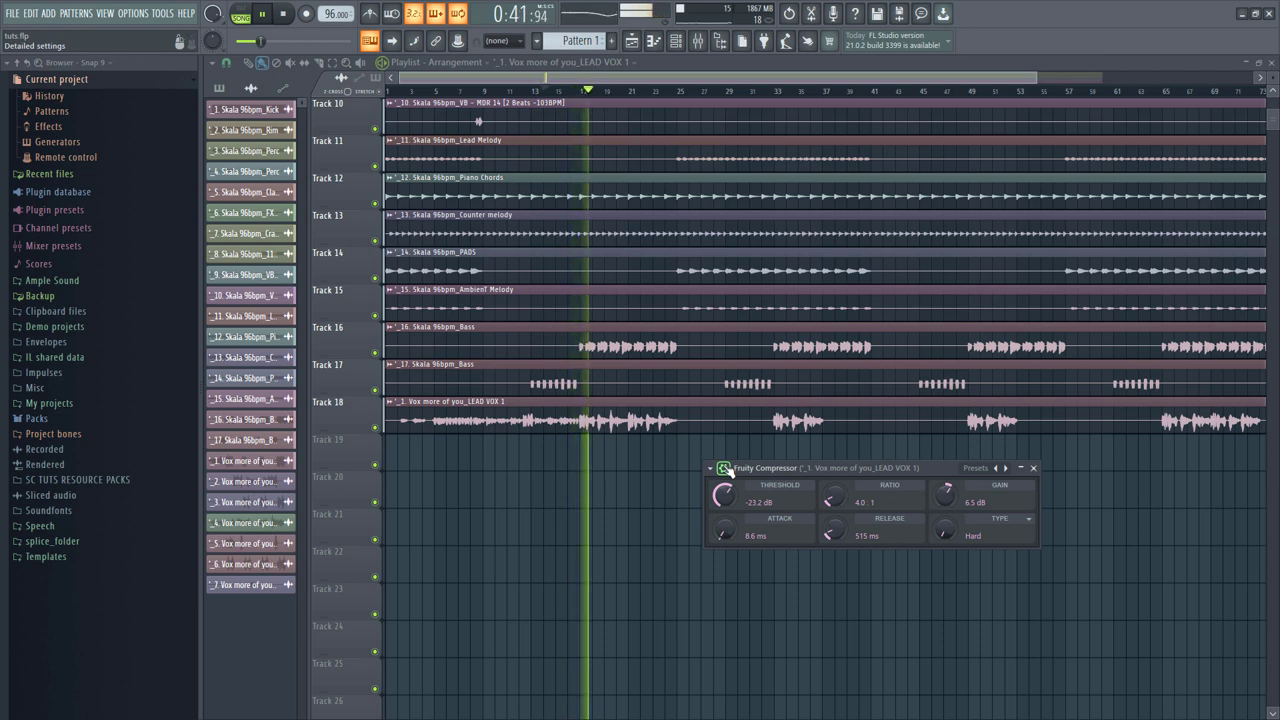
Bypass the Fruity Compressor and listen to the vocal from around bar 18
click(724, 468)
key(space)
drag(770, 478, 514, 237)
click(740, 247)
ctrl+scroll(602, 153, up, 3)
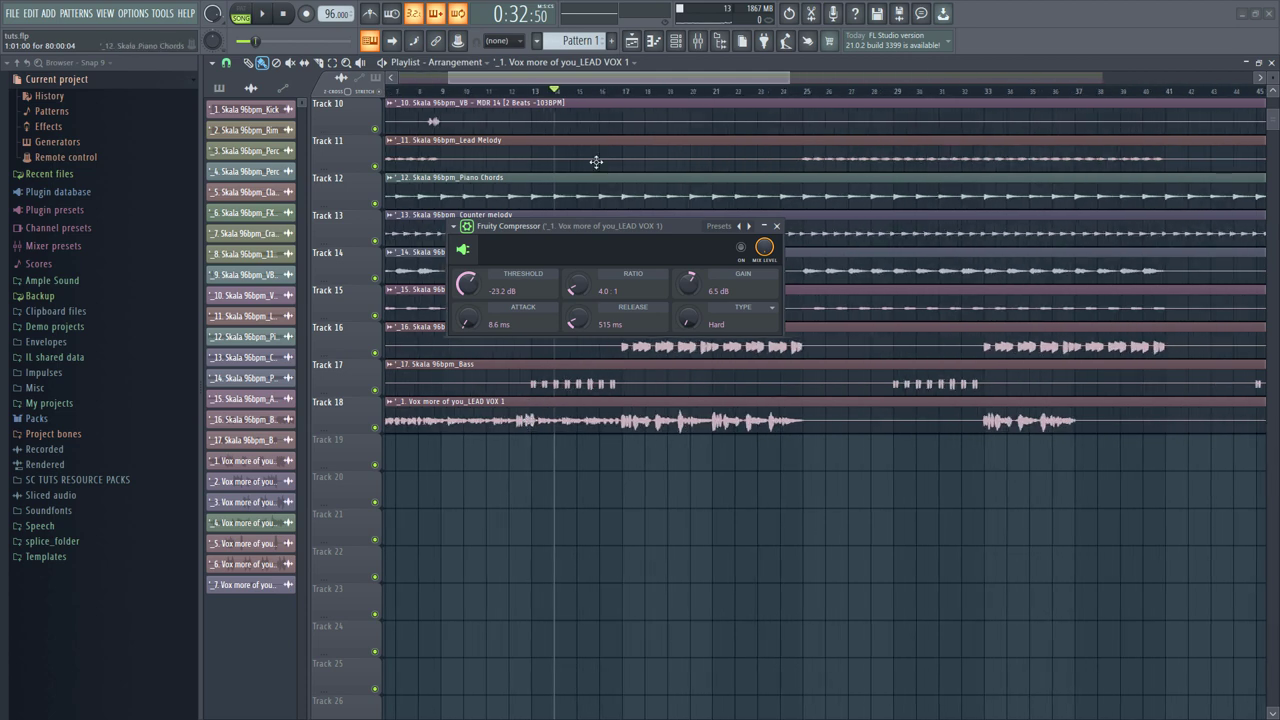
mouse_move(600, 96)
mouse_down()
mouse_move(577, 100)
mouse_move(690, 112)
mouse_move(587, 128)
mouse_up()
key(space)
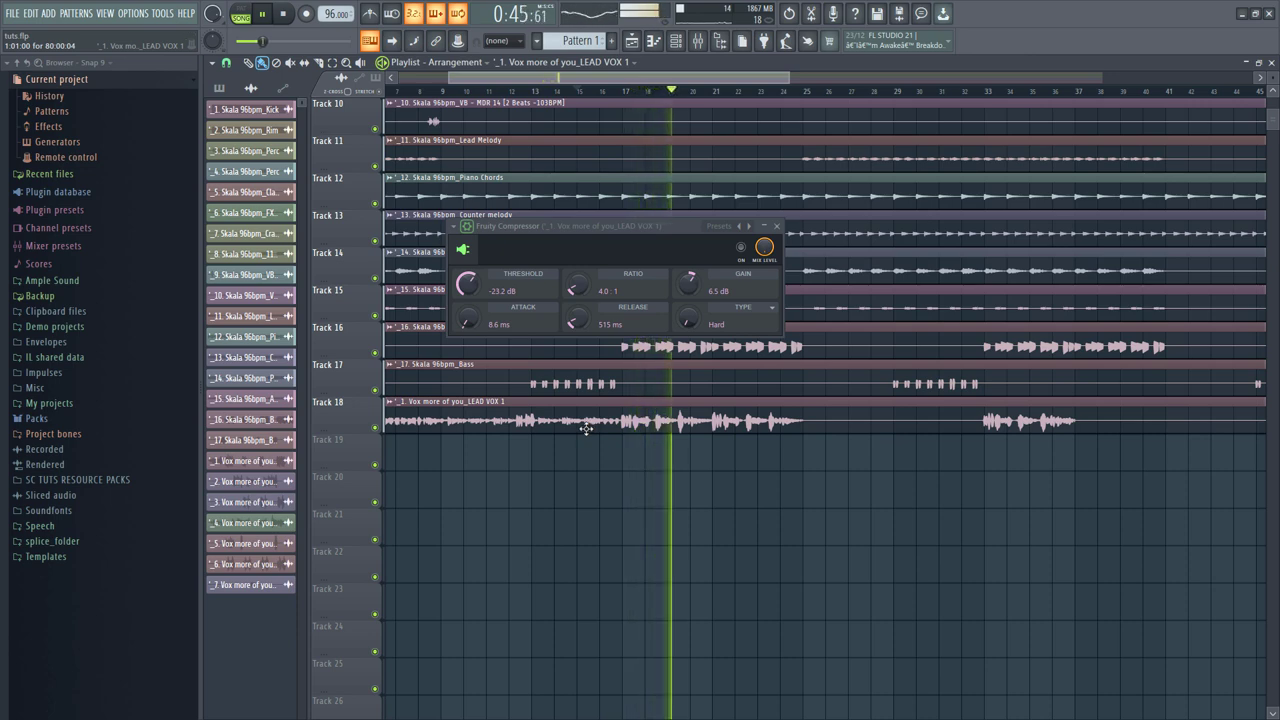
key(space)
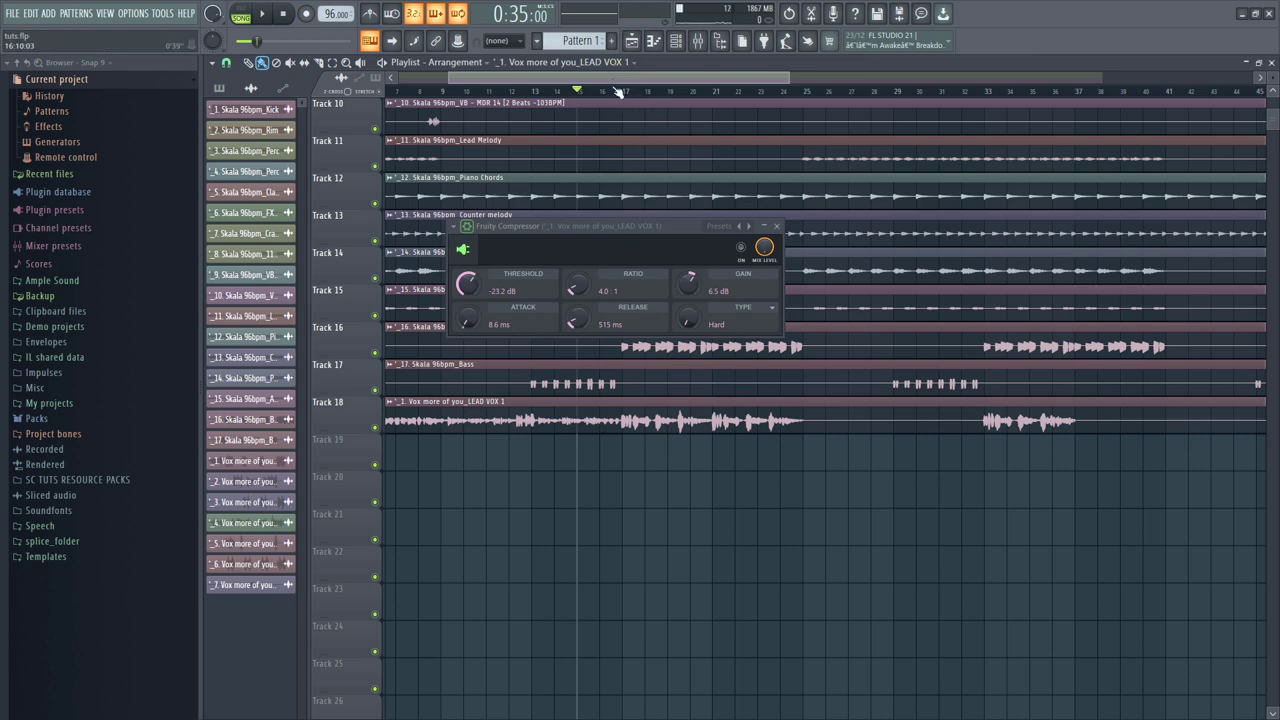
Play bars 18–22, then switch the compressor back on and audition it
drag(660, 108, 737, 143)
key(space)
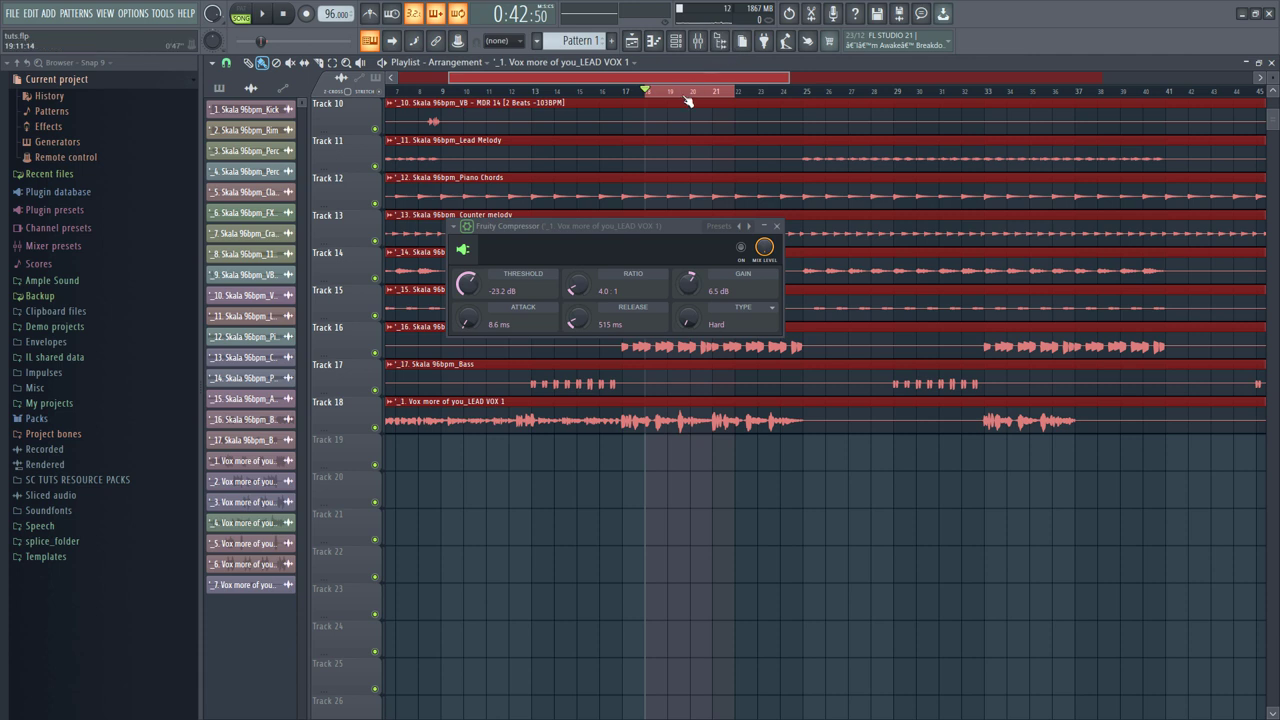
key(space)
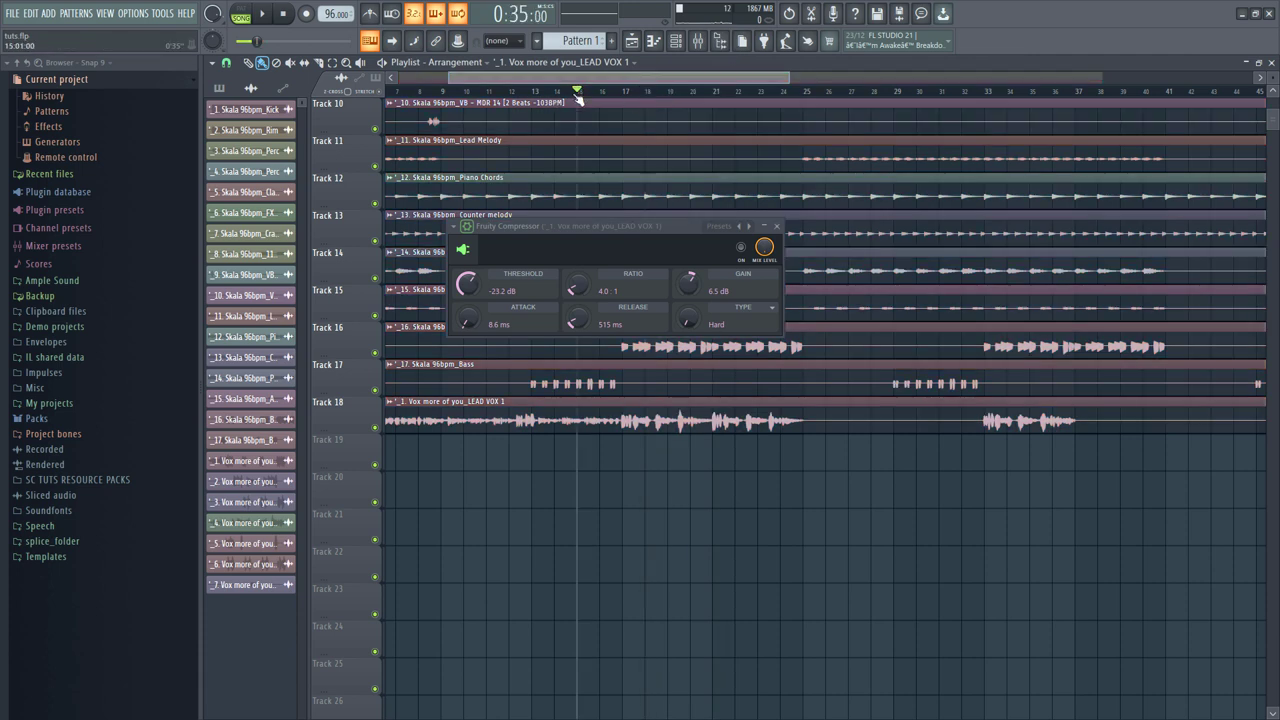
click(741, 248)
key(space)
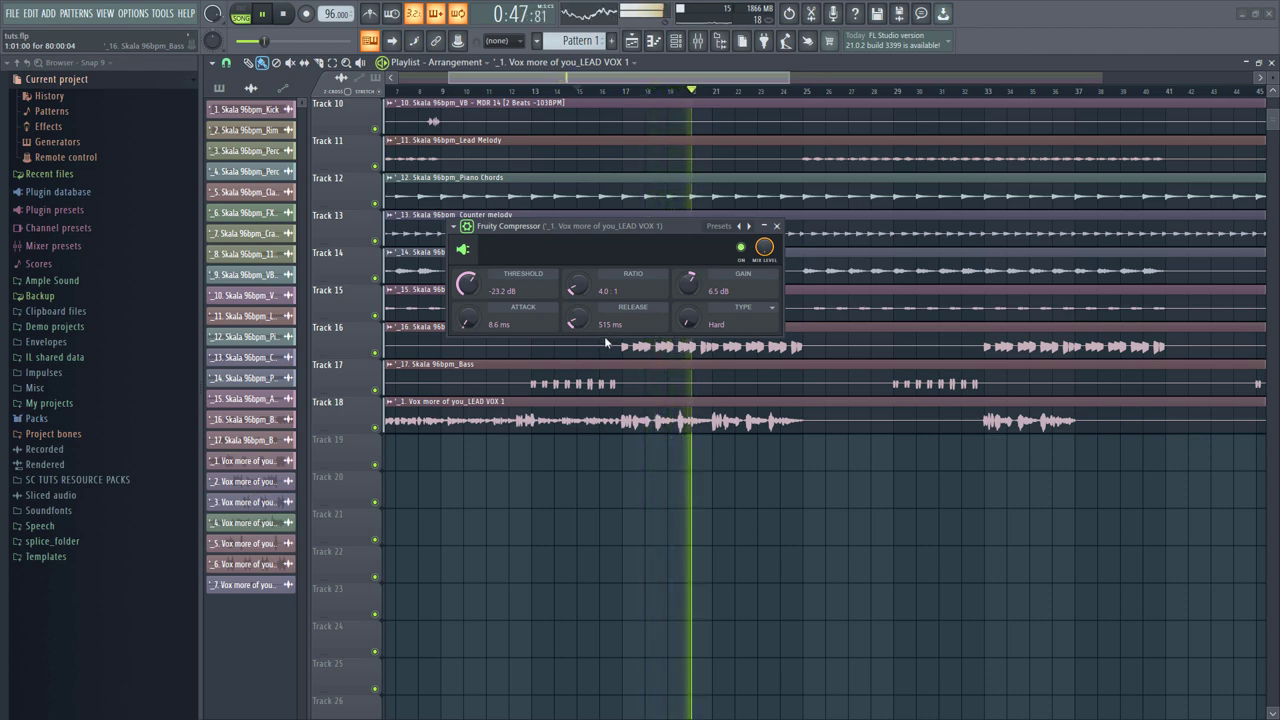
key(space)
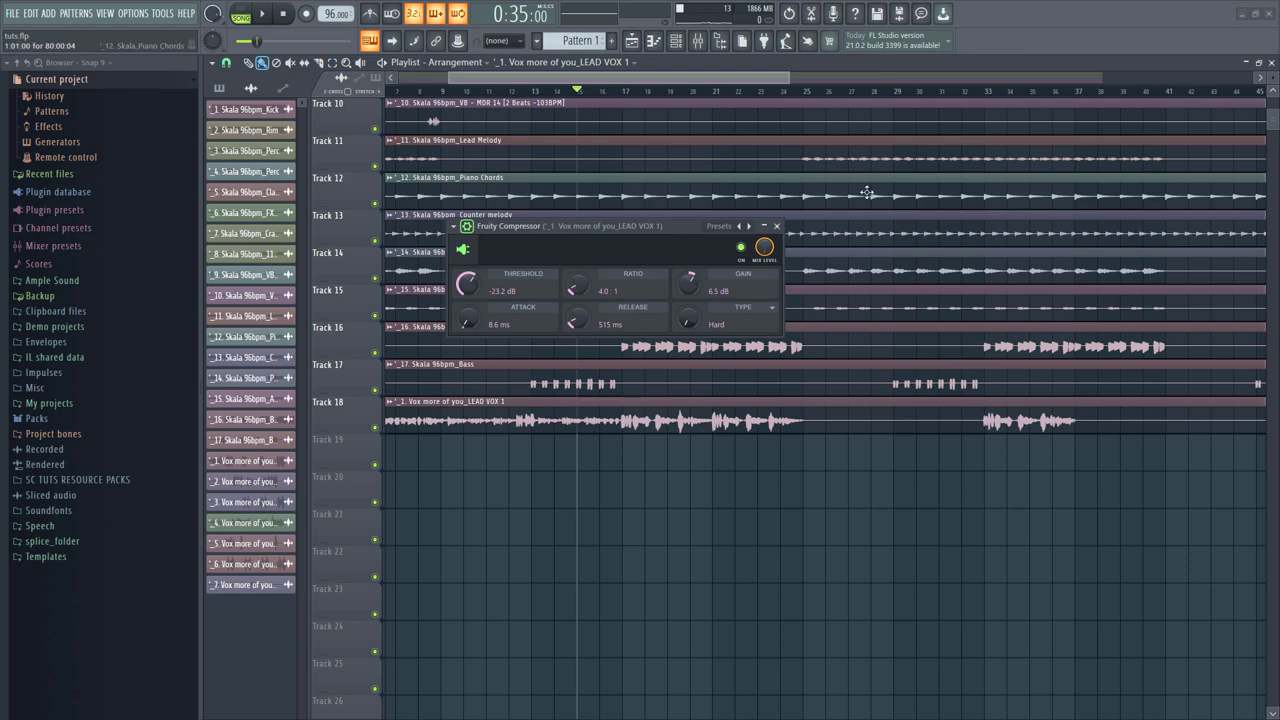
Open the CLA-76 and bring its output to -20.5 while auditioning the vocal
click(780, 226)
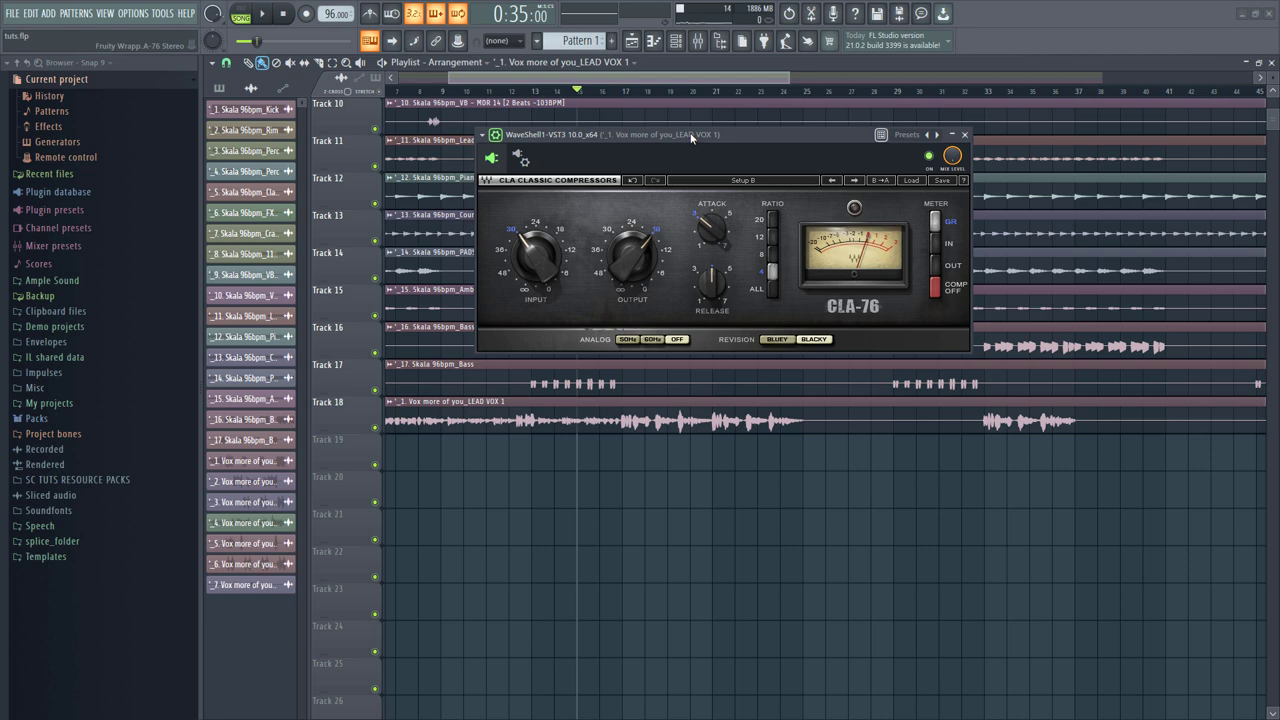
key(space)
drag(632, 255, 632, 238)
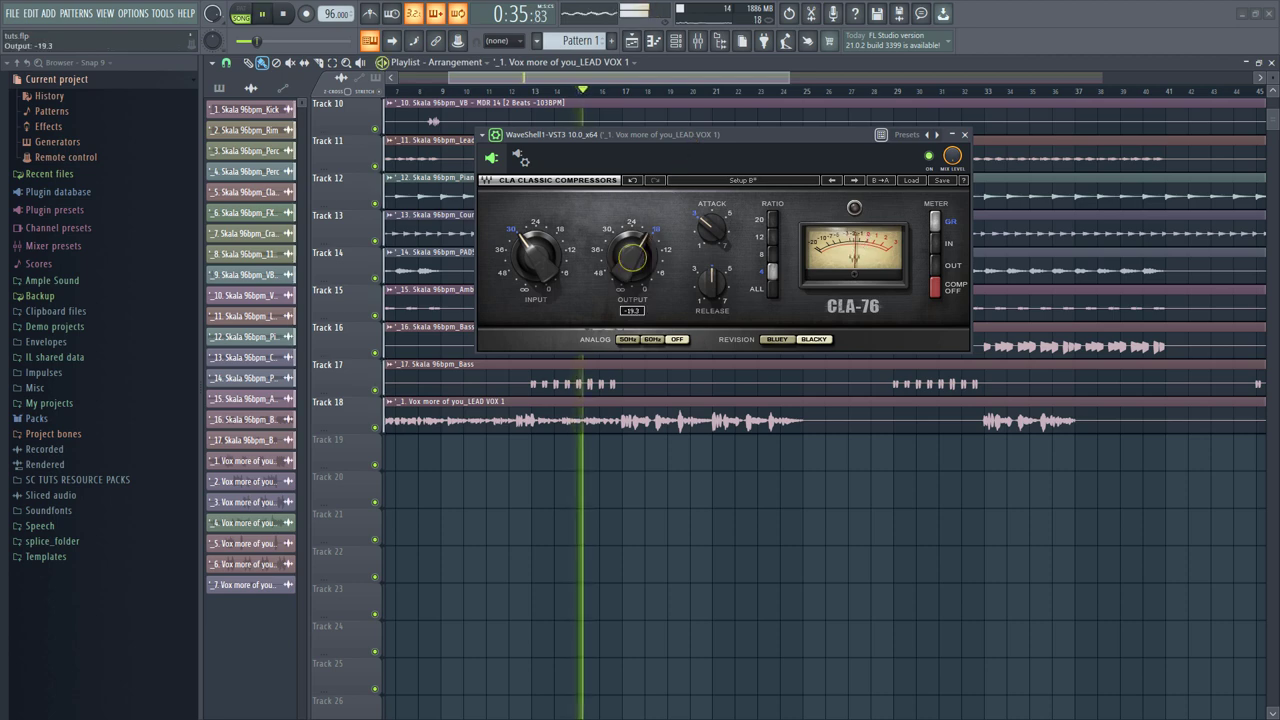
key(space)
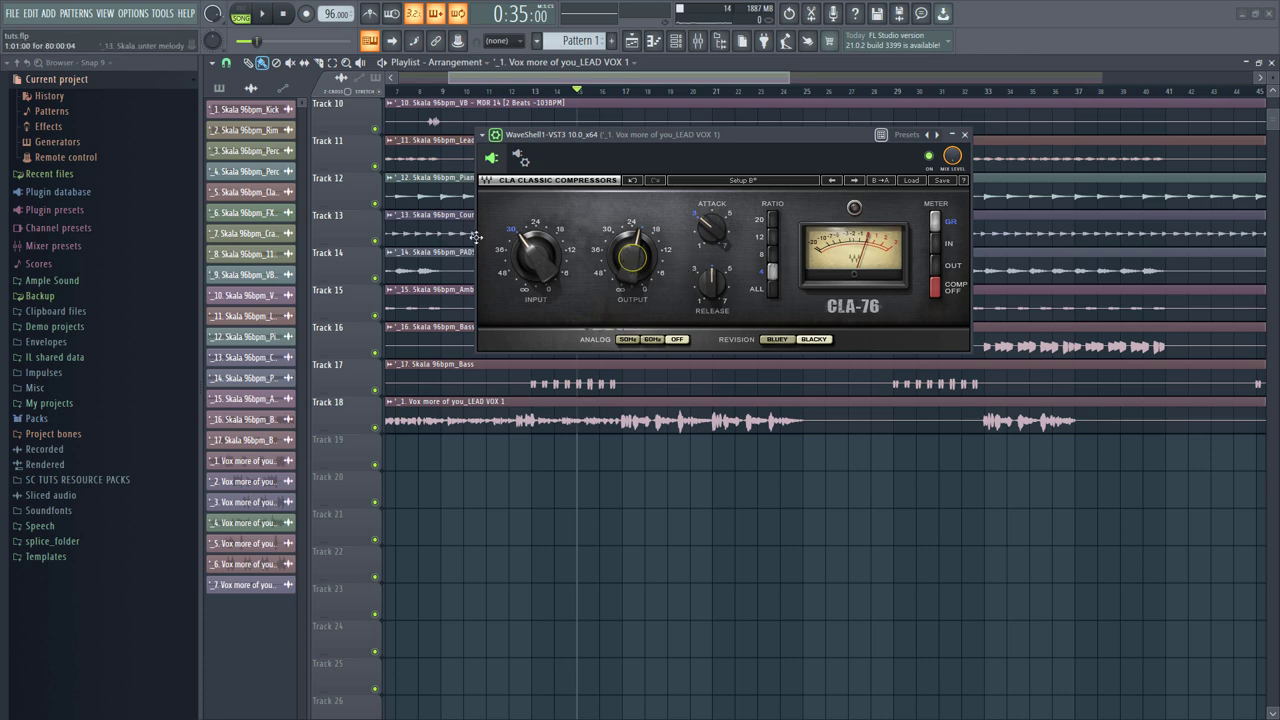
key(space)
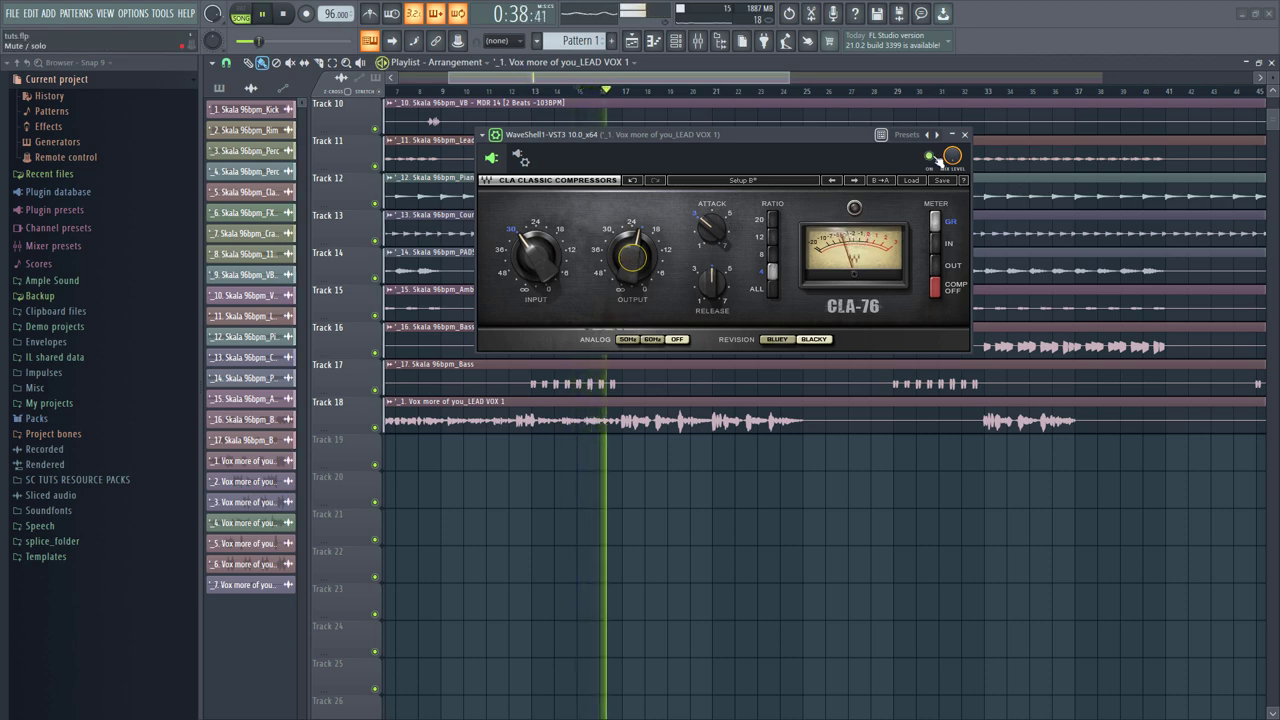
key(space)
key(space)
drag(645, 243, 646, 236)
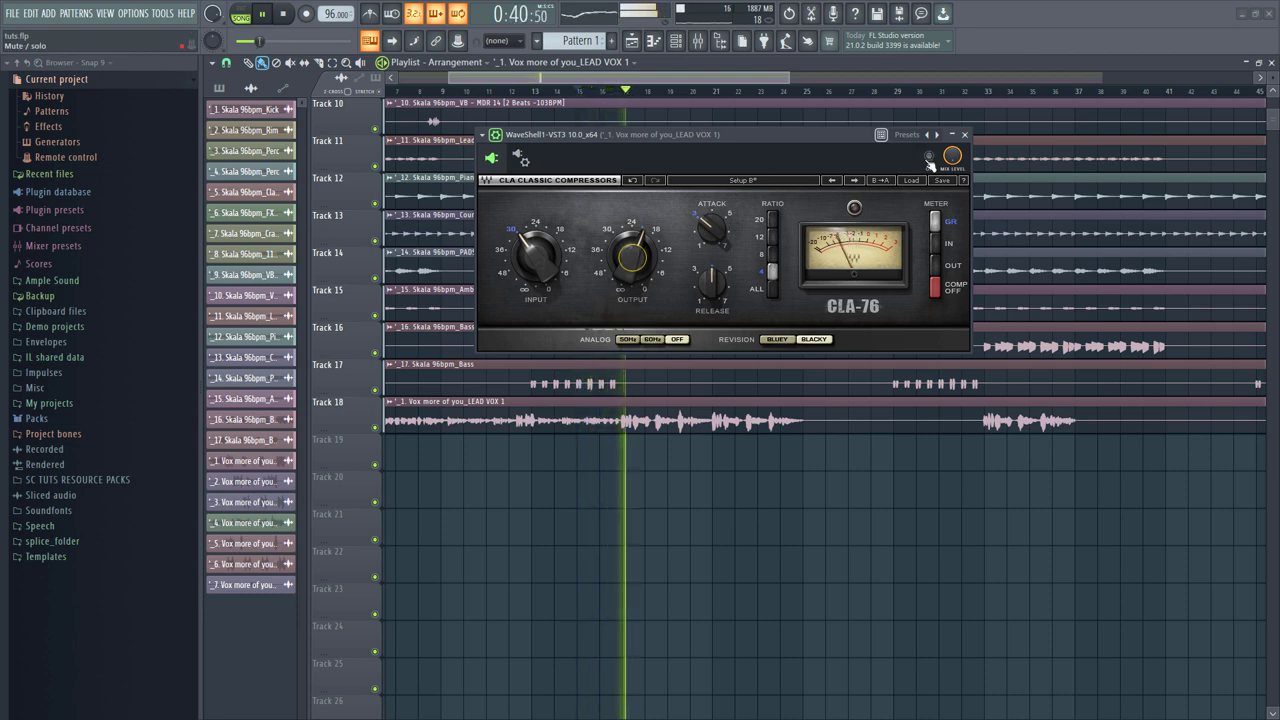
key(space)
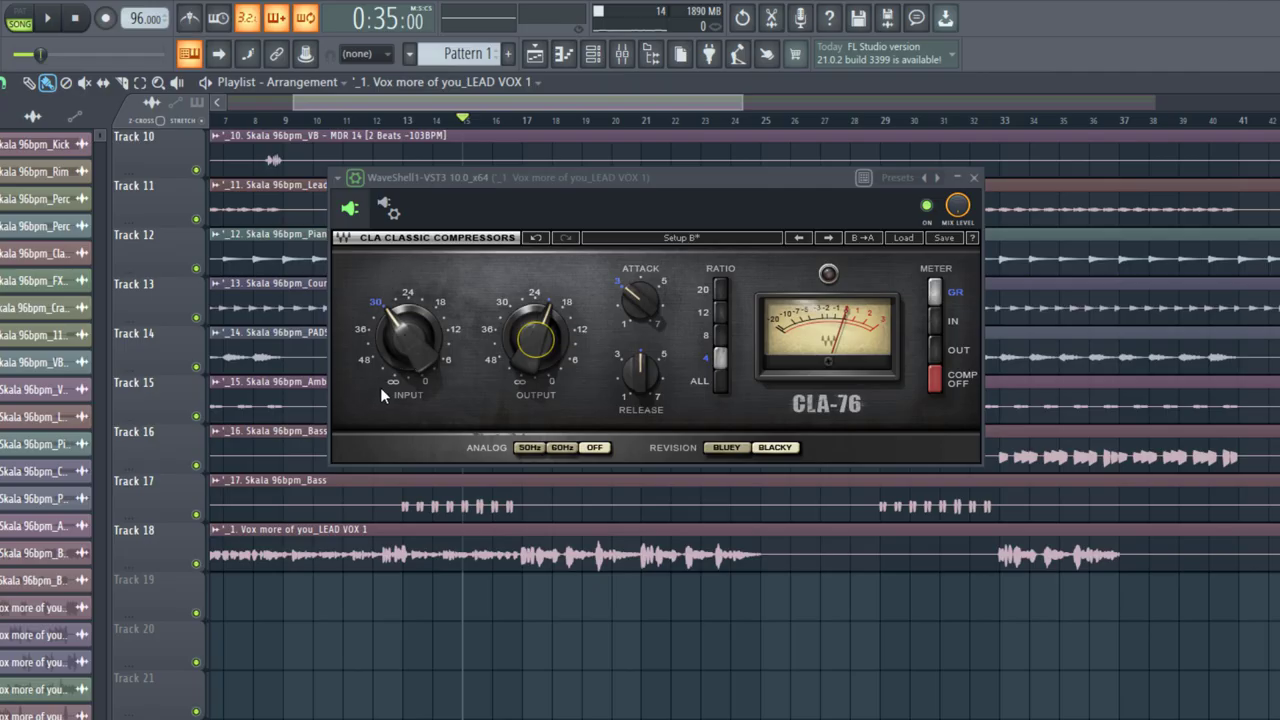
Adjust the CLA-76 input from -30.8 to -29.1 while the vocal plays
click(369, 378)
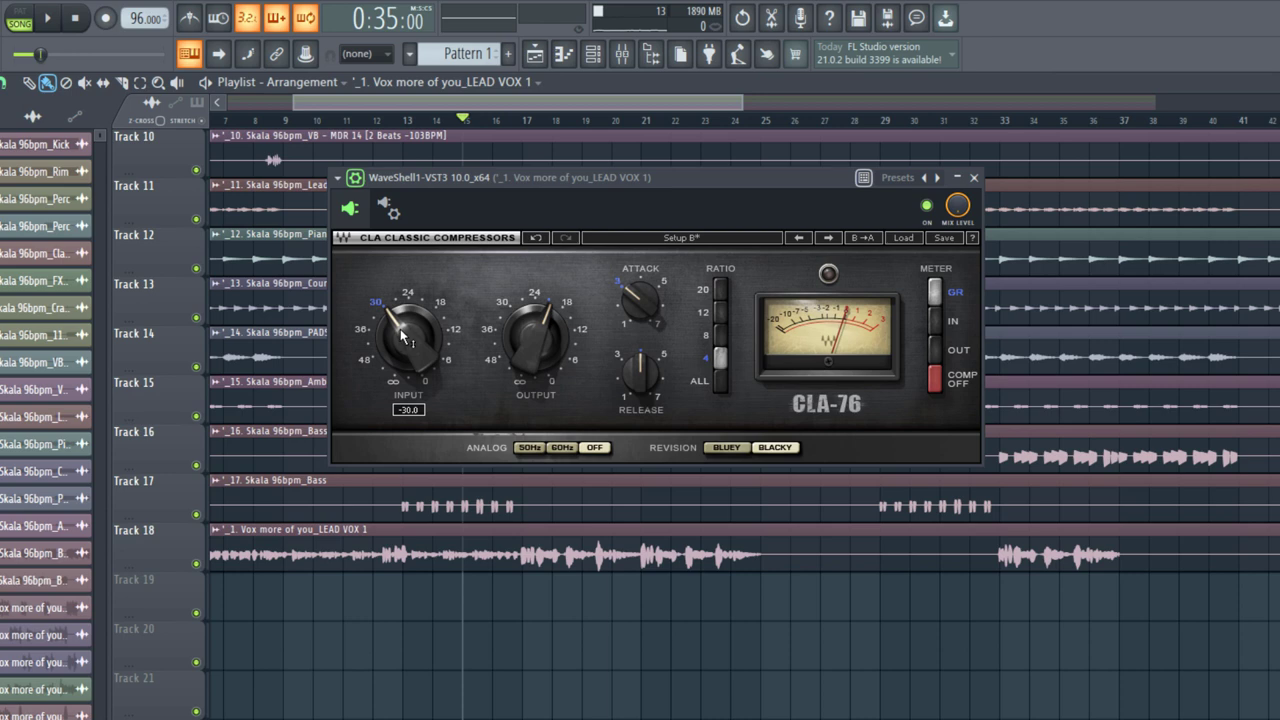
mouse_move(400, 329)
mouse_down()
mouse_move(400, 360)
mouse_move(400, 300)
mouse_move(400, 334)
mouse_up()
key(space)
key(space)
key(space)
key(space)
key(space)
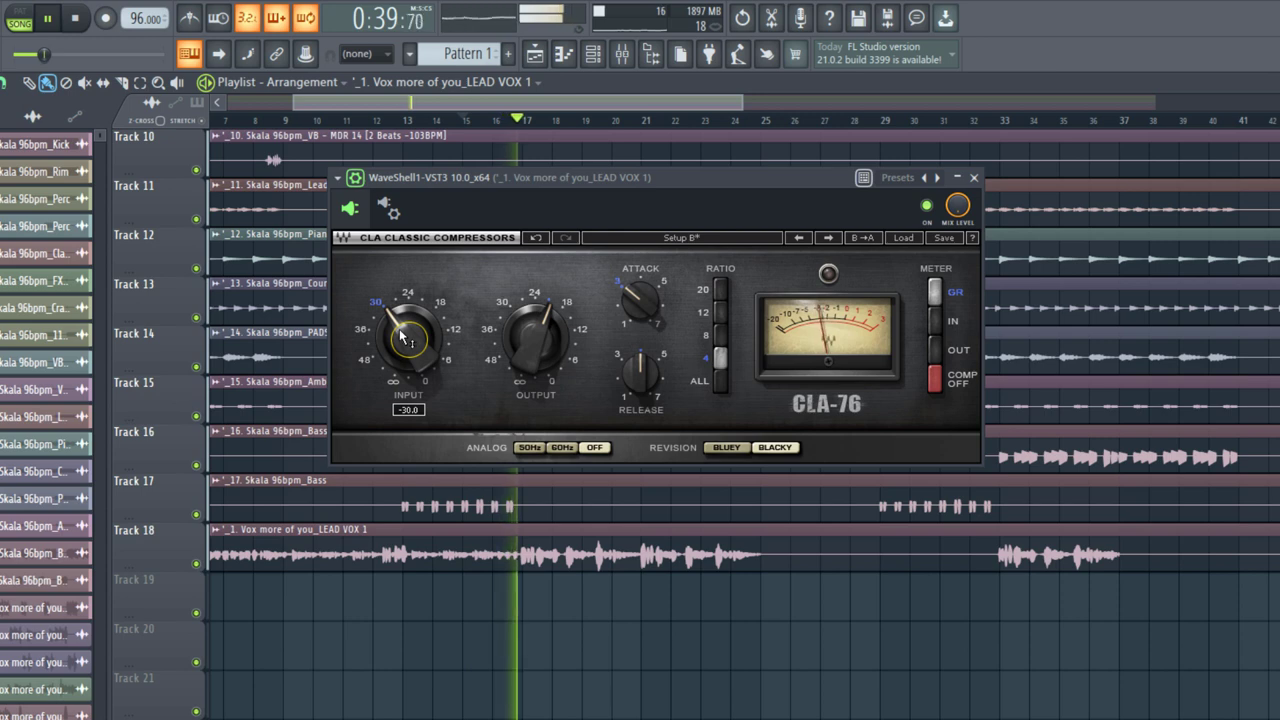
drag(402, 337, 401, 336)
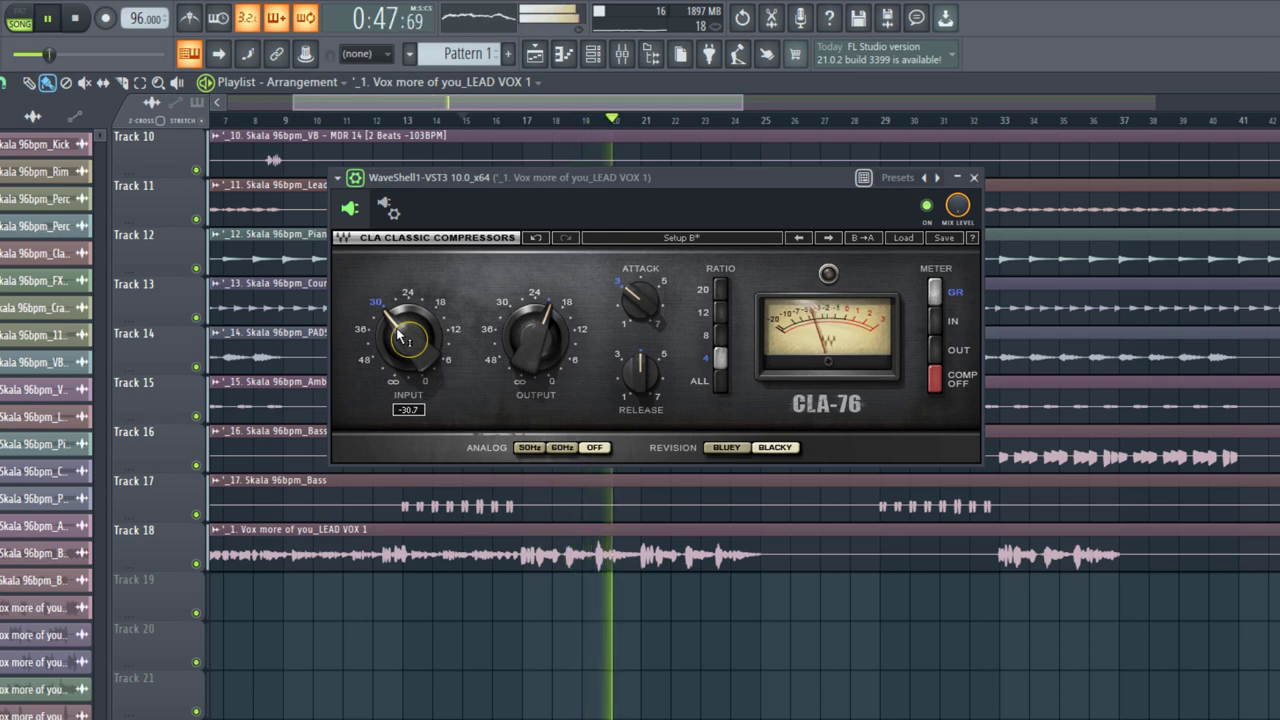
drag(401, 338, 398, 341)
key(space)
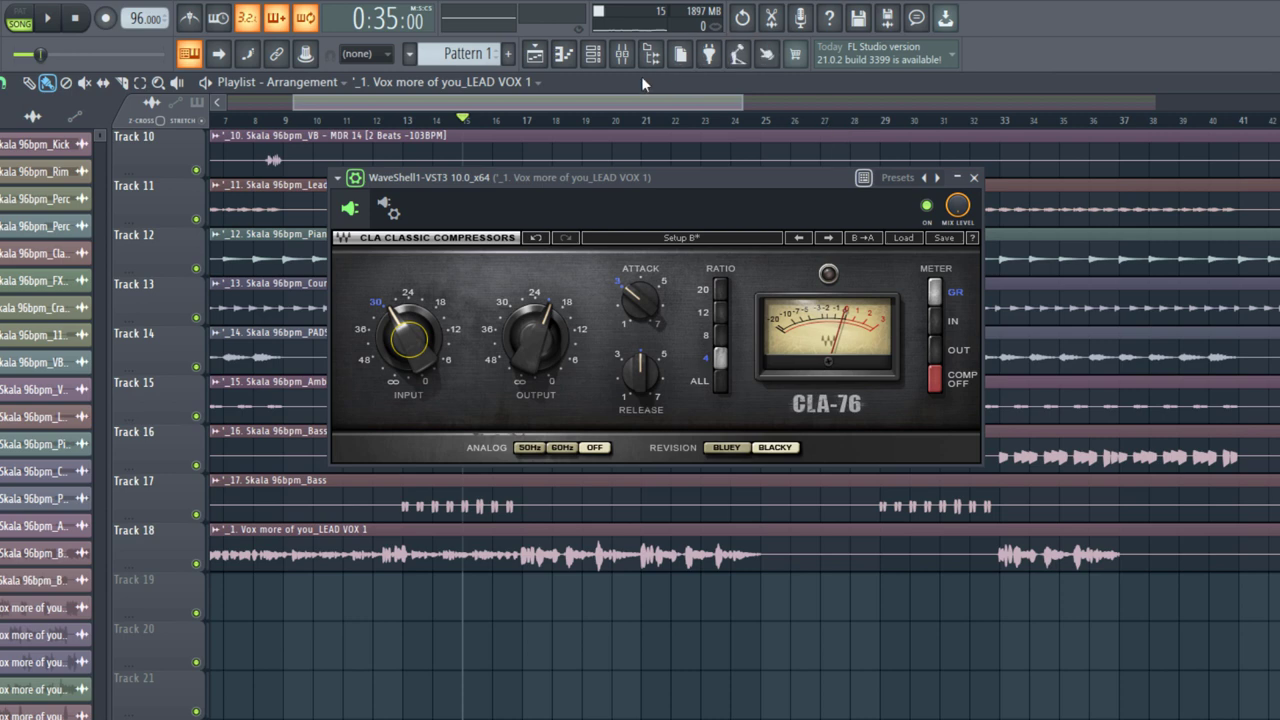
Check the Fruity Compressor settings from the mixer insert and the CLA-76 attack value, then close the compressor
click(634, 62)
click(1274, 234)
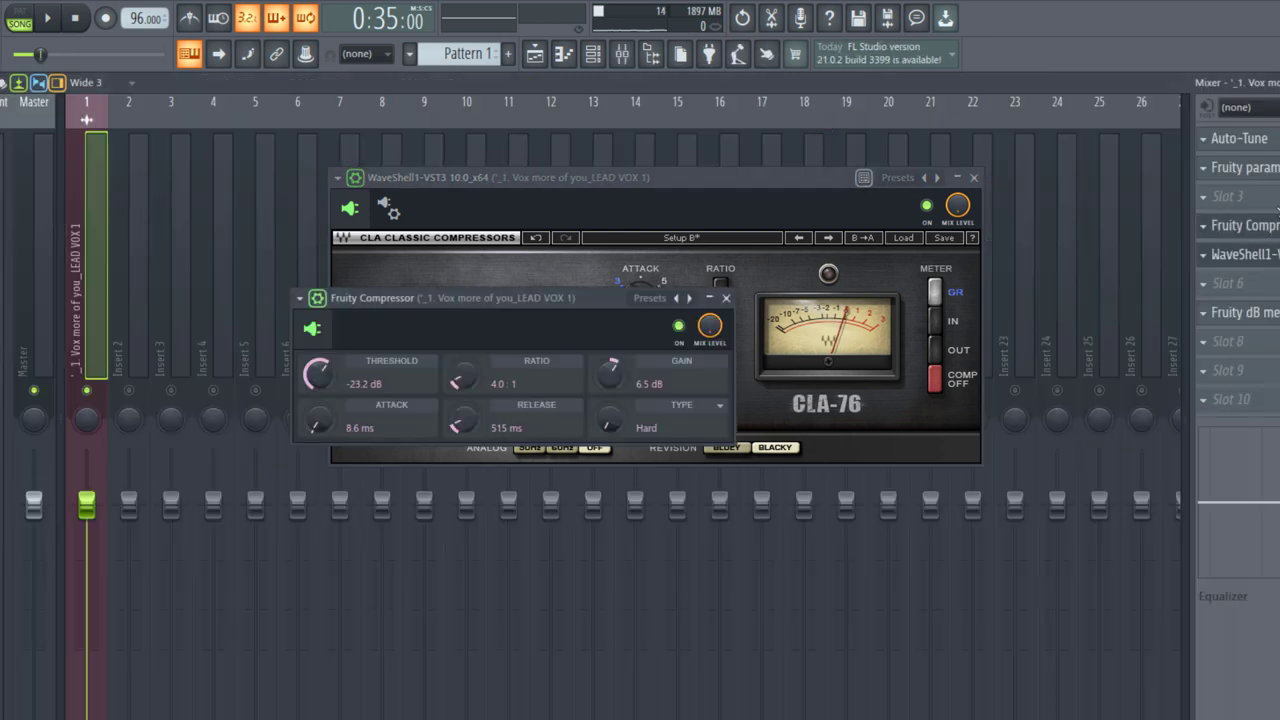
key(F9)
drag(597, 307, 670, 519)
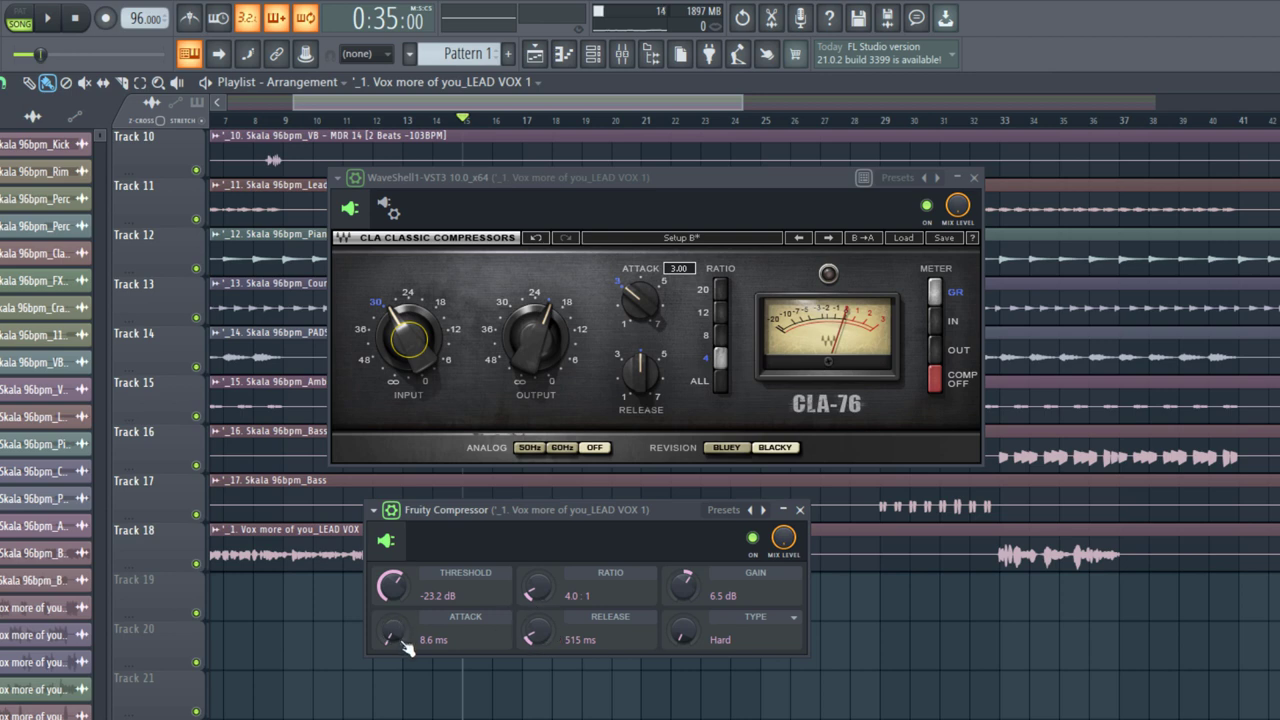
click(641, 312)
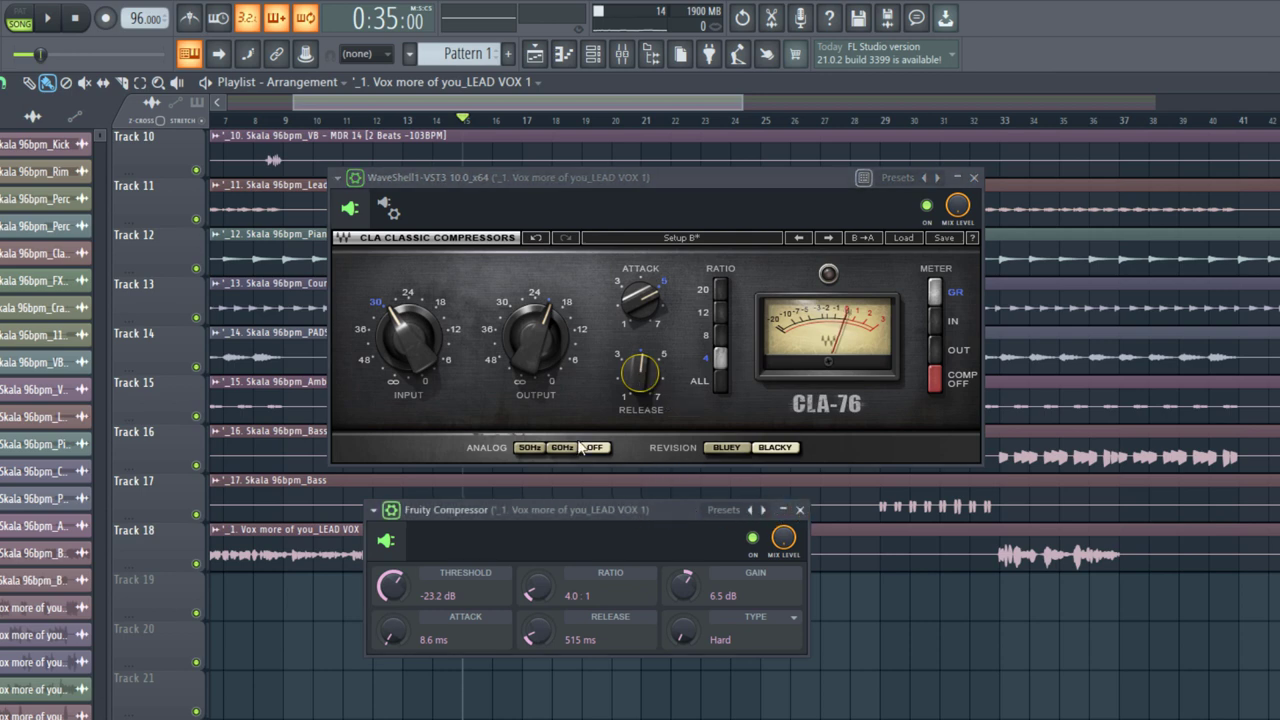
click(800, 510)
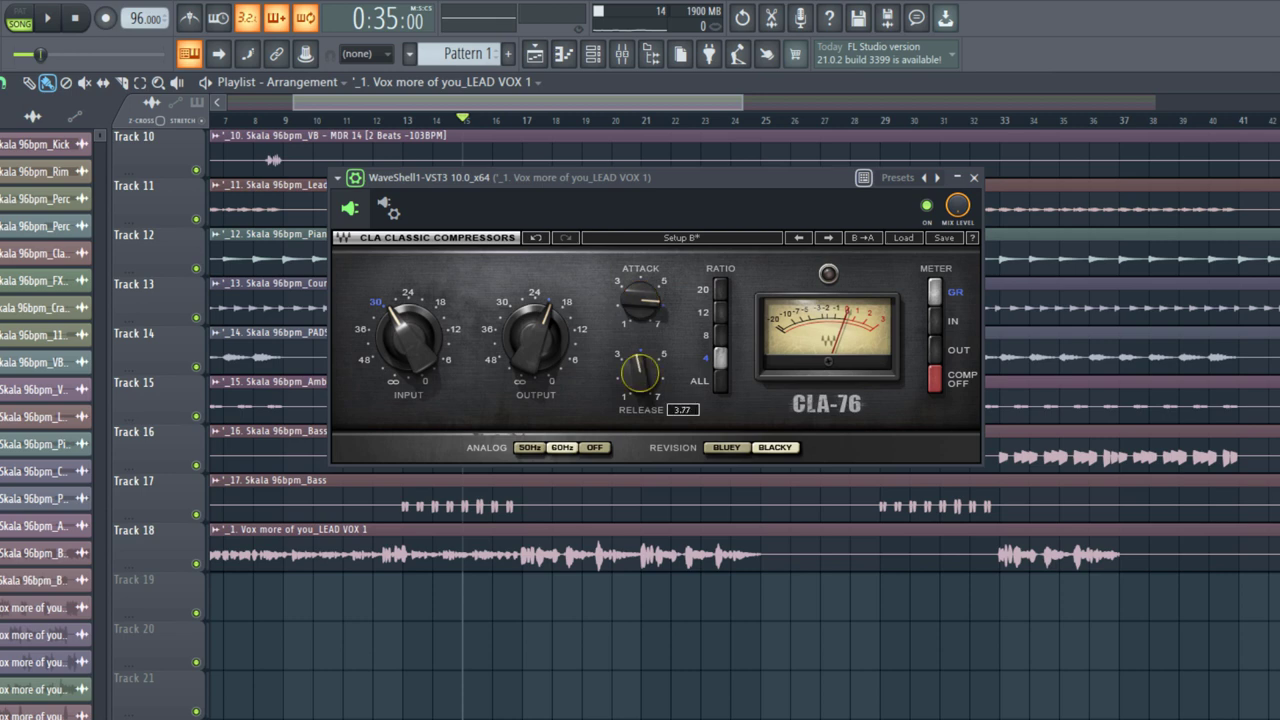
key(space)
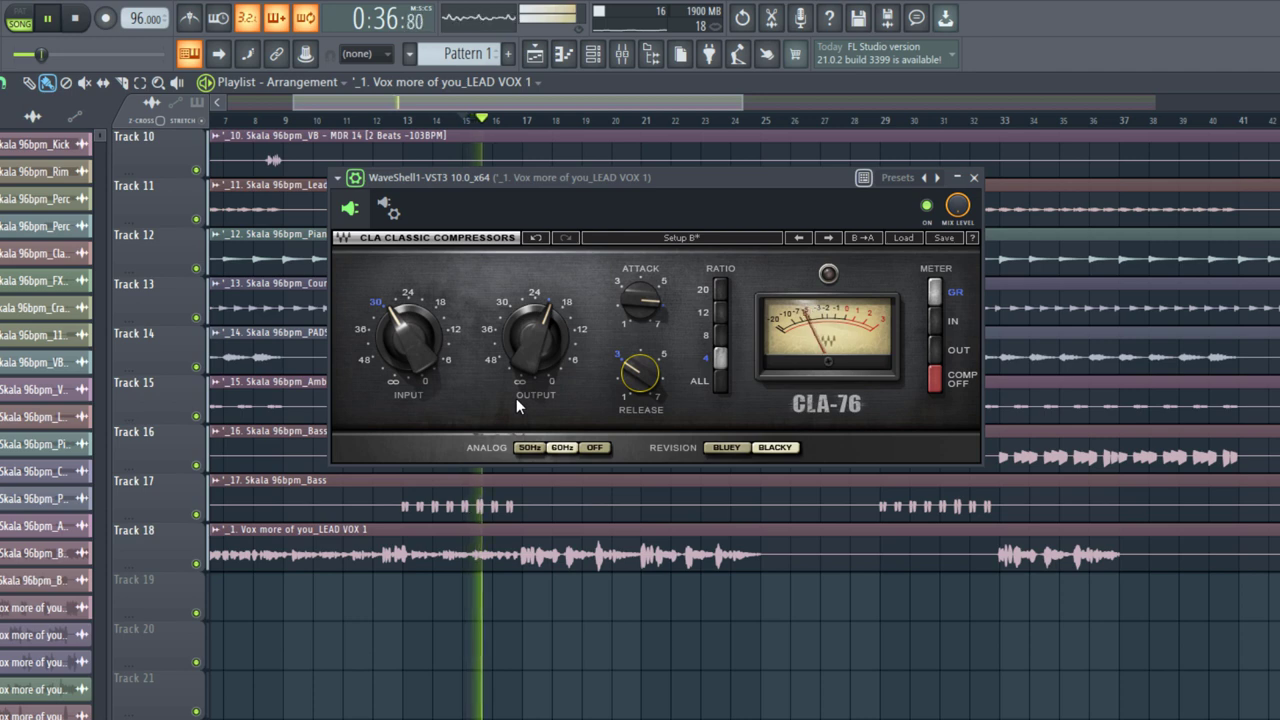
Compare the CLA-76 on and off during playback, then set its output to -20.0
click(927, 207)
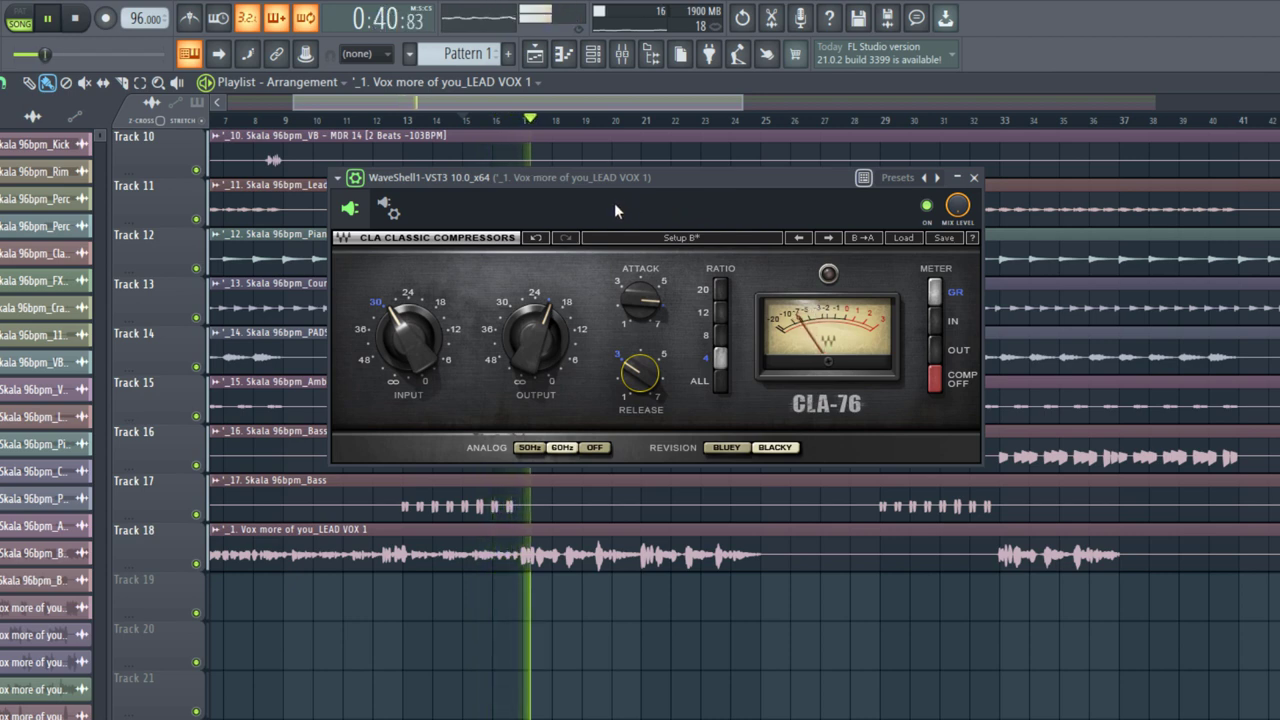
mouse_move(536, 328)
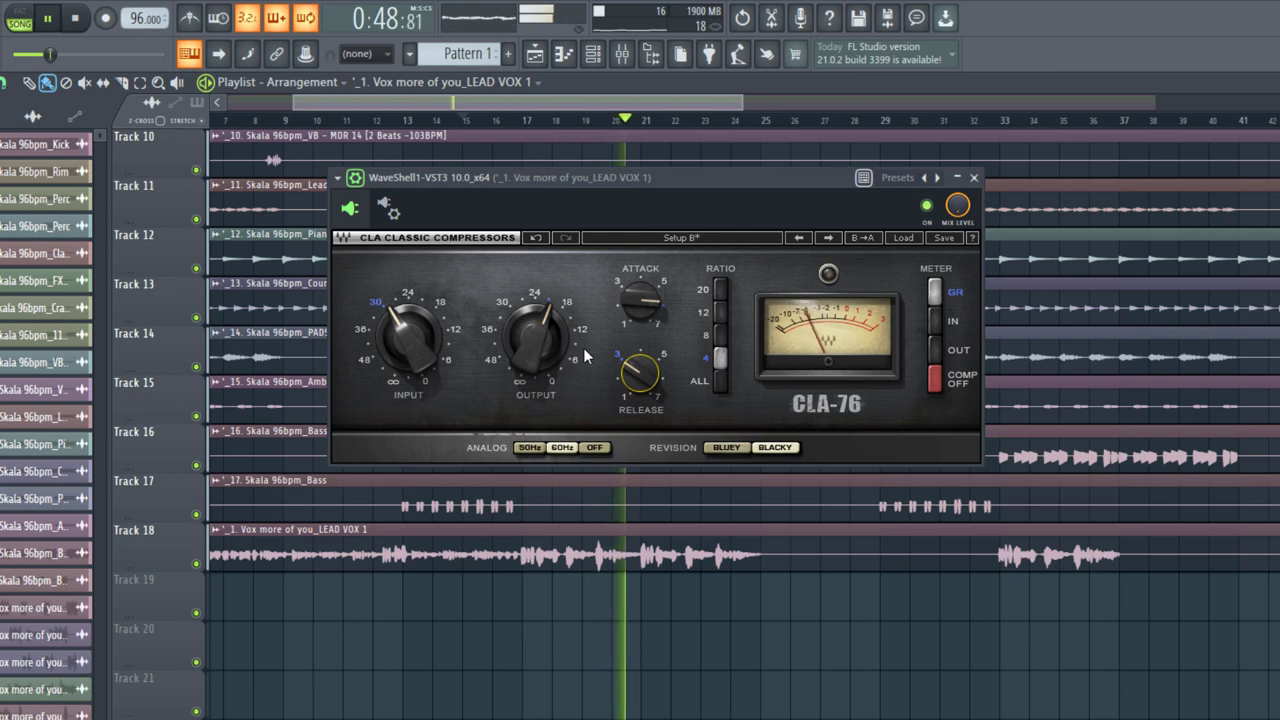
key(space)
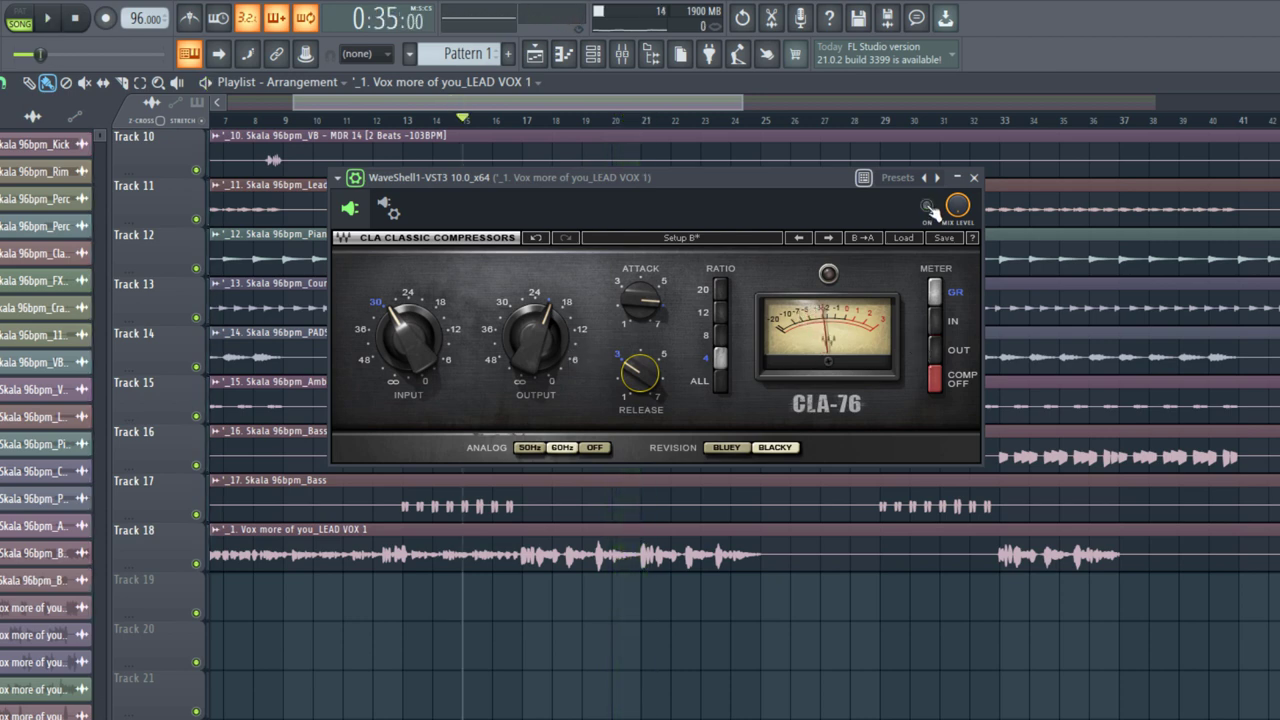
key(space)
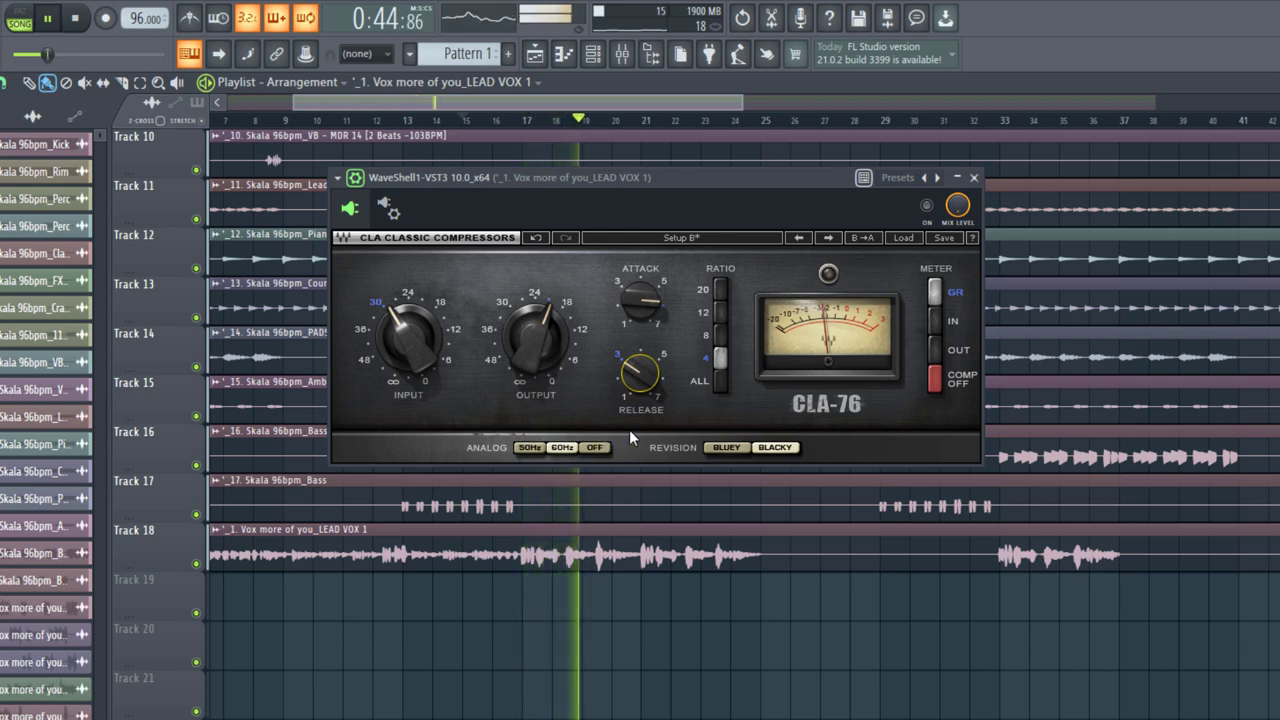
key(space)
click(927, 206)
key(space)
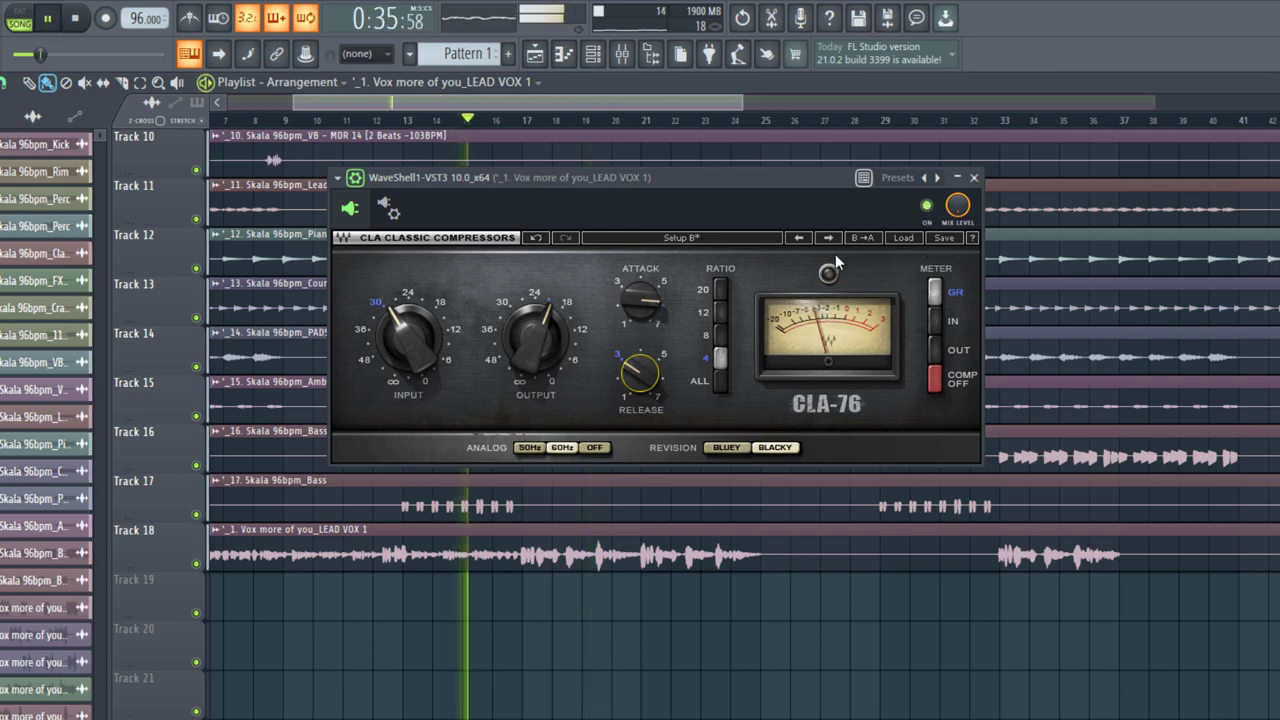
drag(537, 336, 537, 328)
key(space)
key(space)
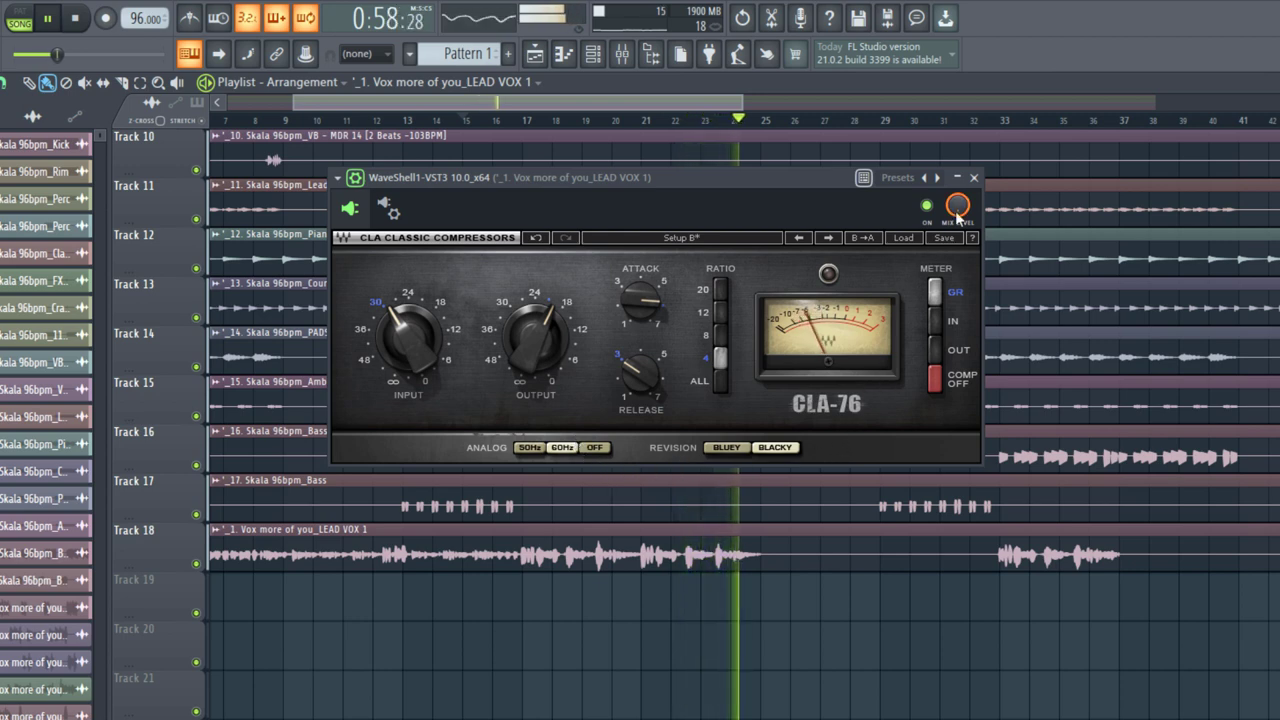
Stop playback, close CLA-76, and move Fruity dB Meter up one mixer slot
key(space)
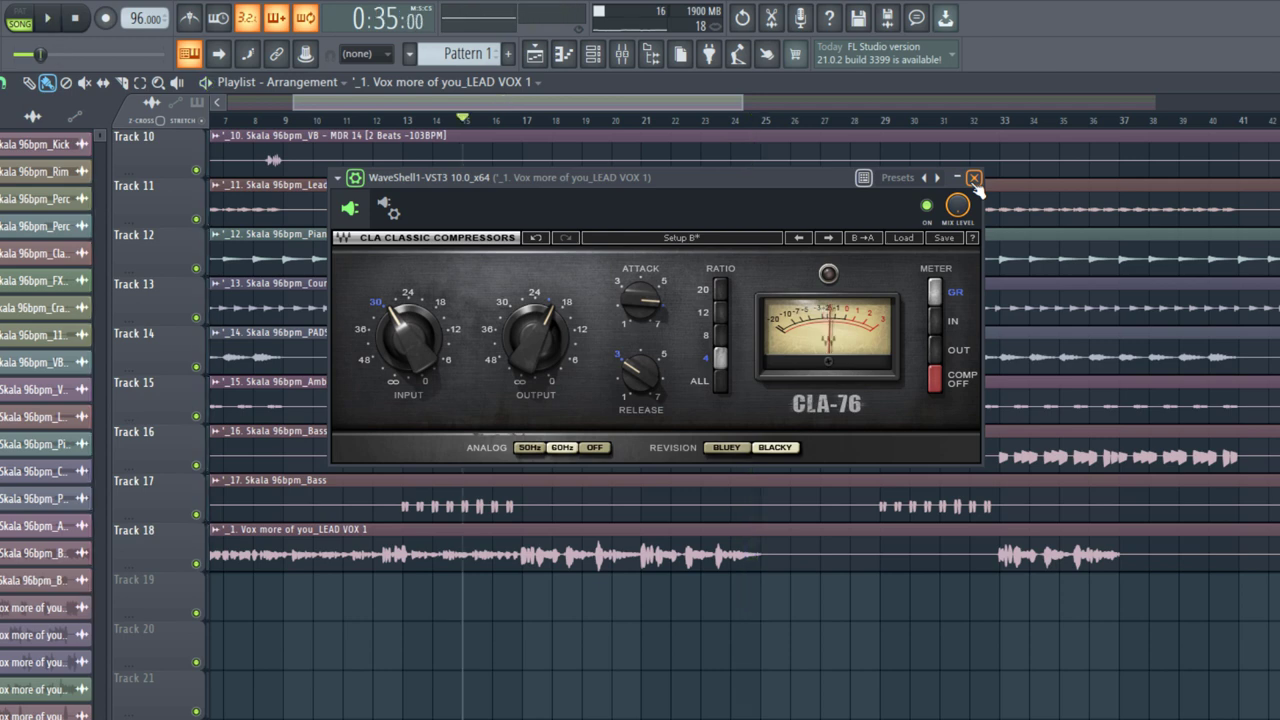
click(973, 178)
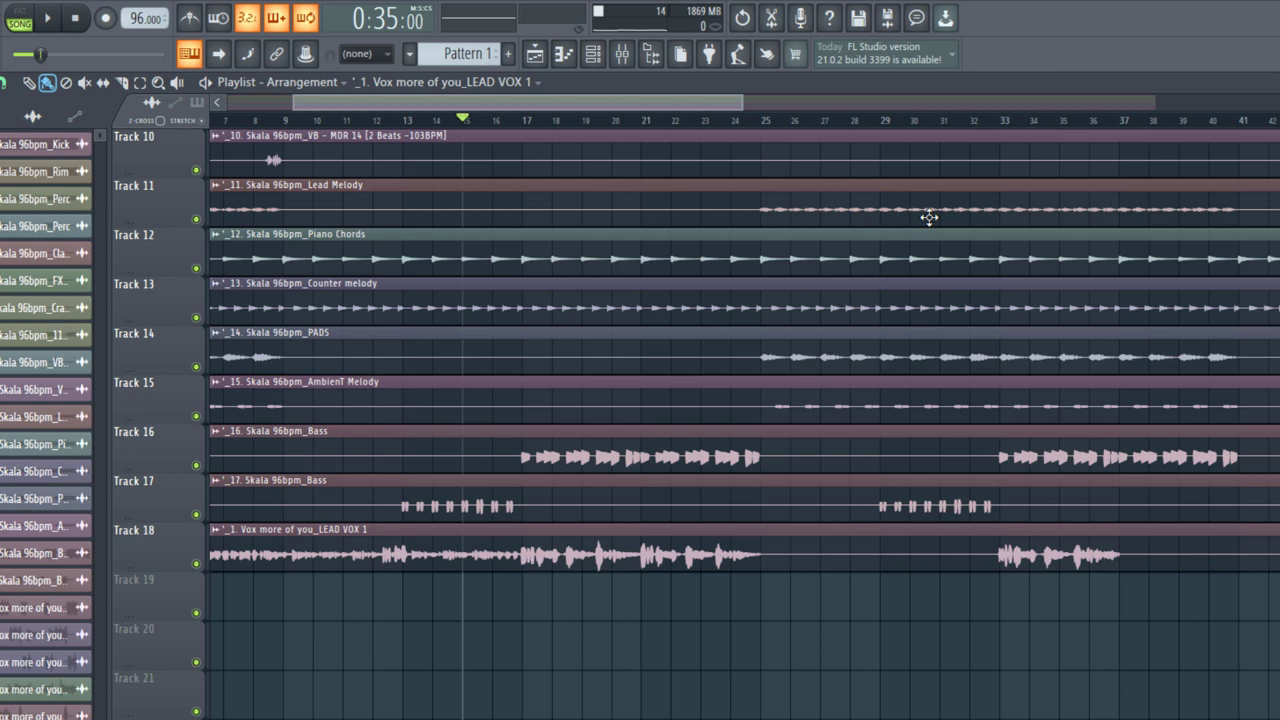
click(622, 55)
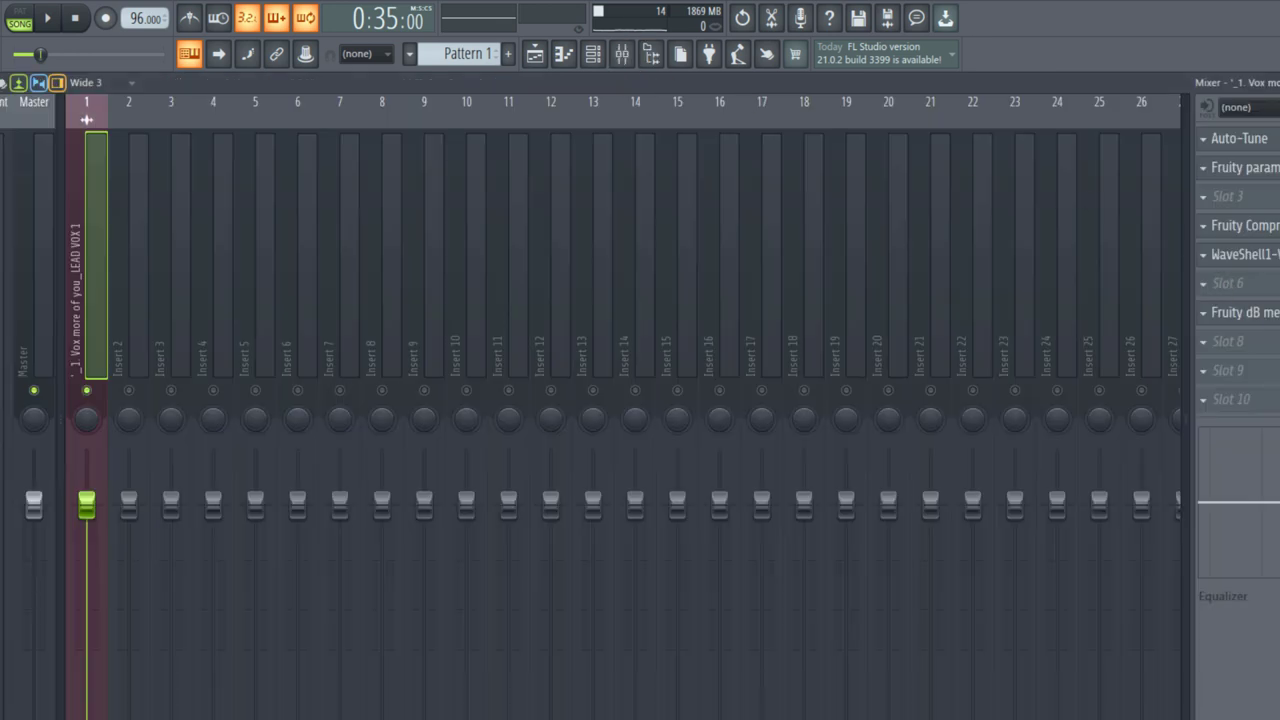
key(alt+Up)
Load RX Pro Breath Control above Fruity Compressor with target -83.0 and sensitivity 71.0
click(1227, 312)
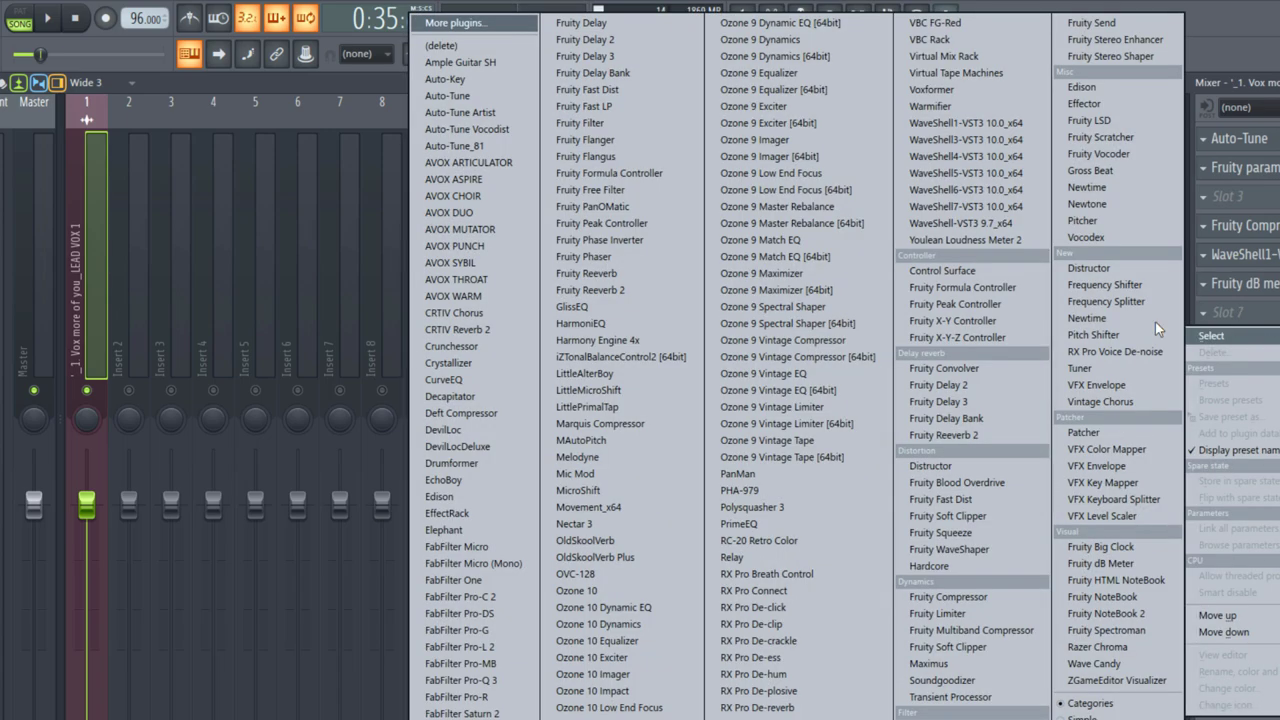
click(623, 515)
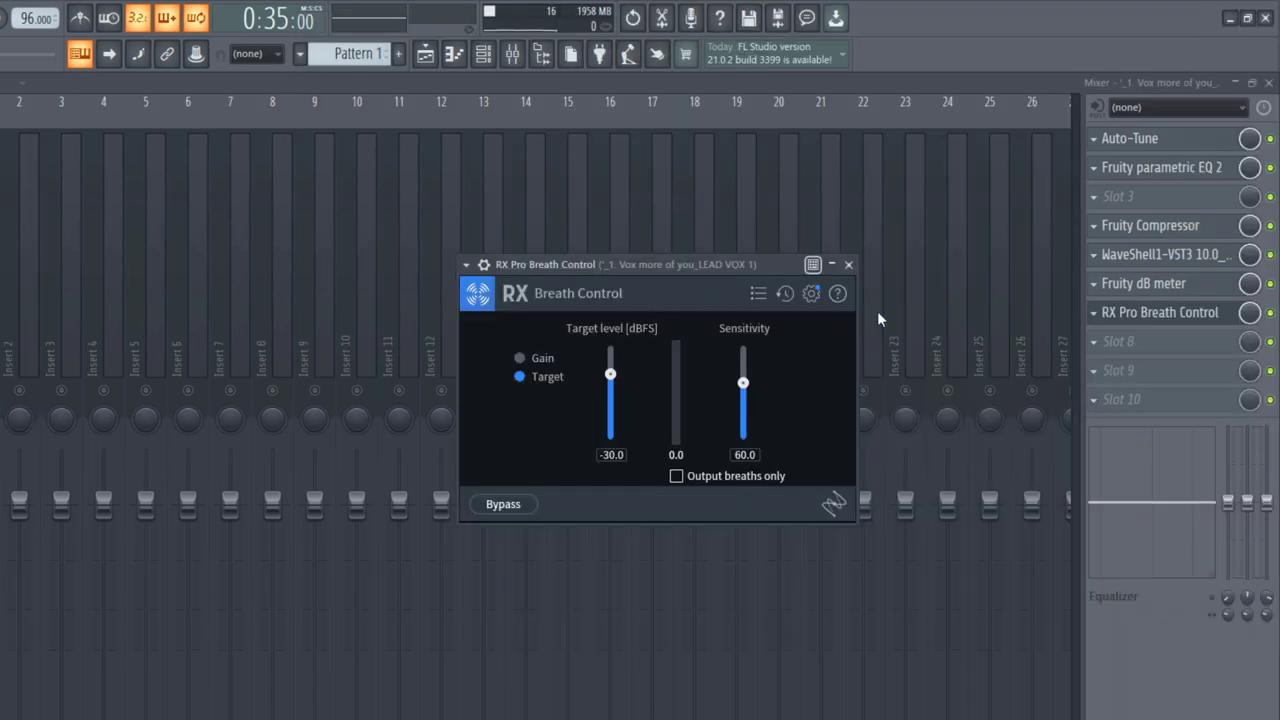
key(alt+Up)
key(alt+Up)
key(alt+Up)
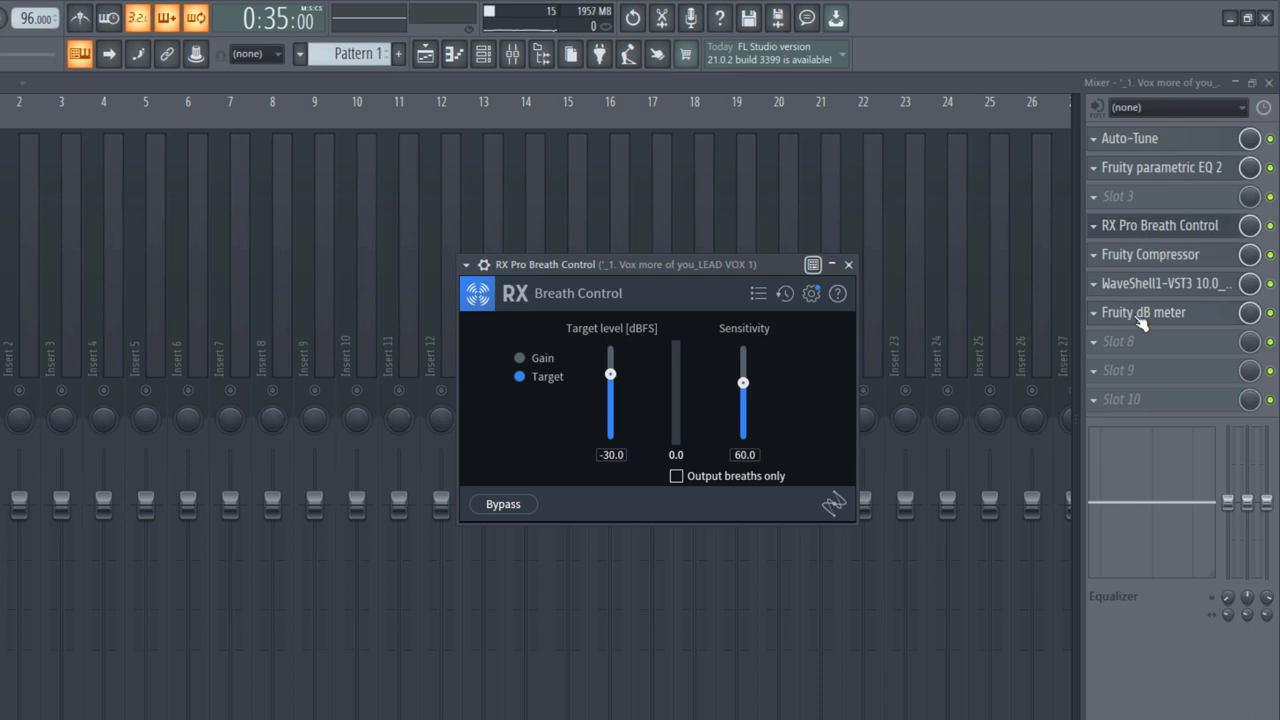
key(alt+Up)
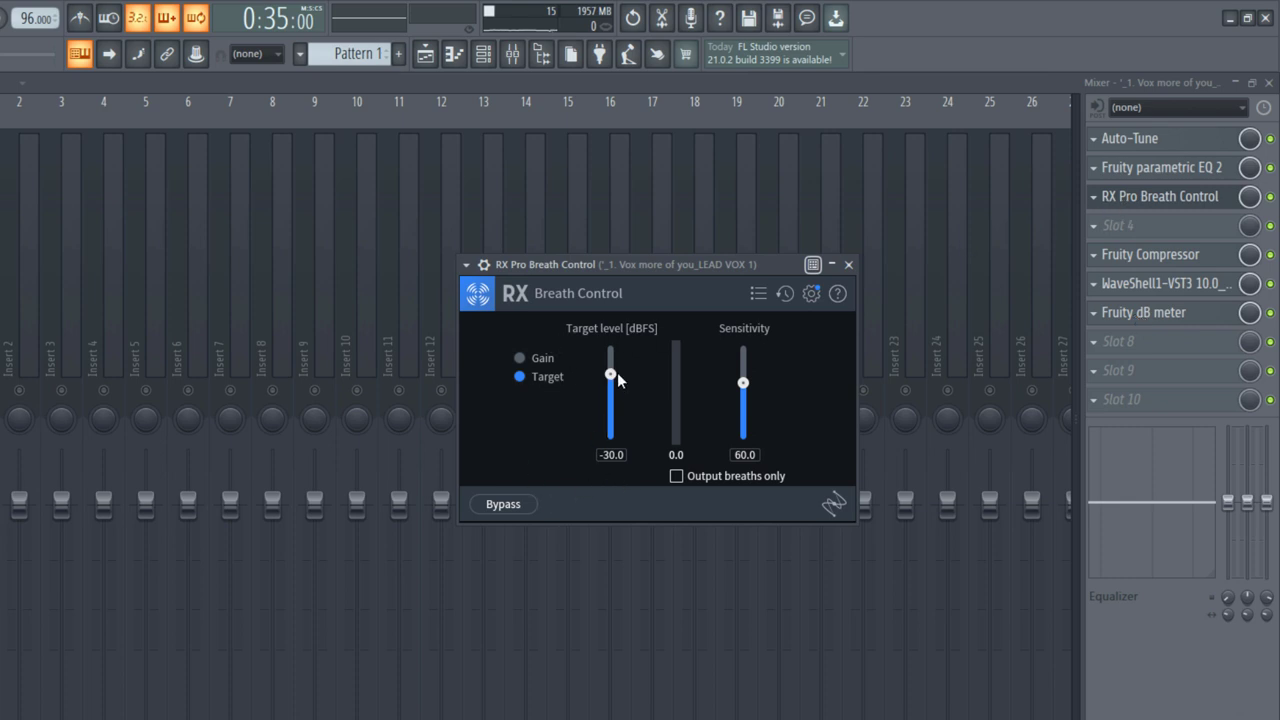
drag(621, 375, 620, 414)
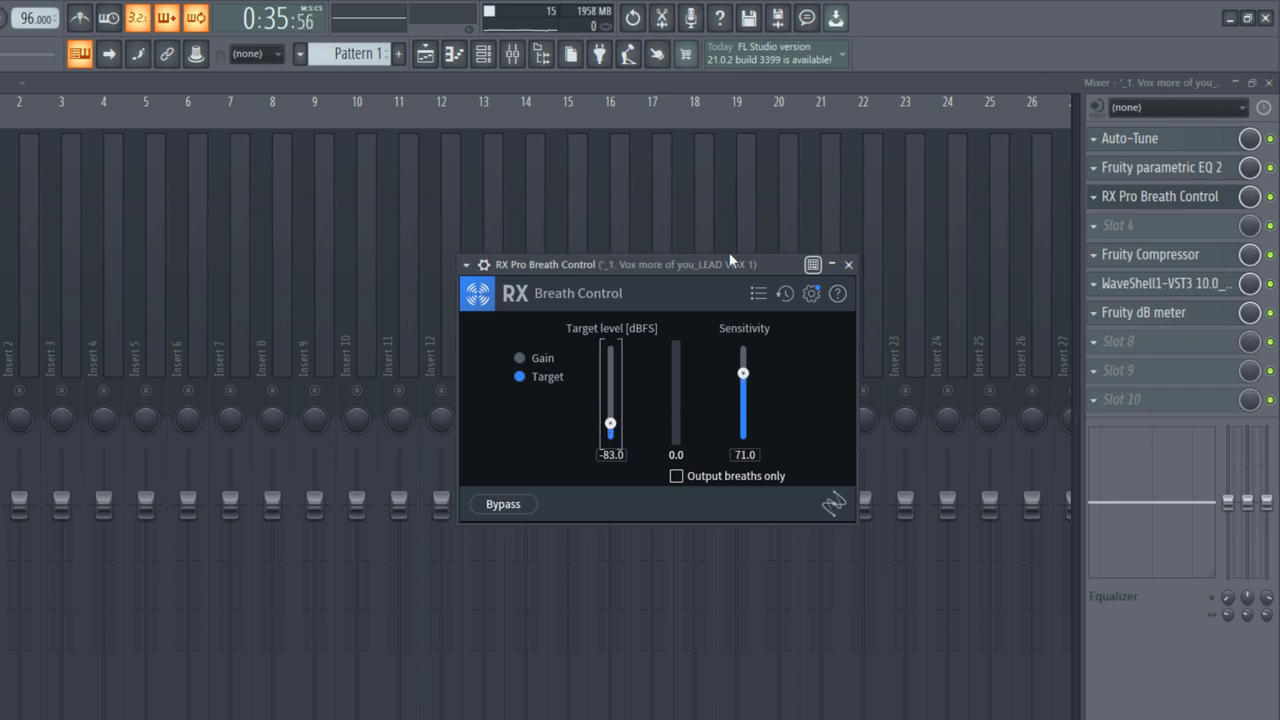
click(848, 264)
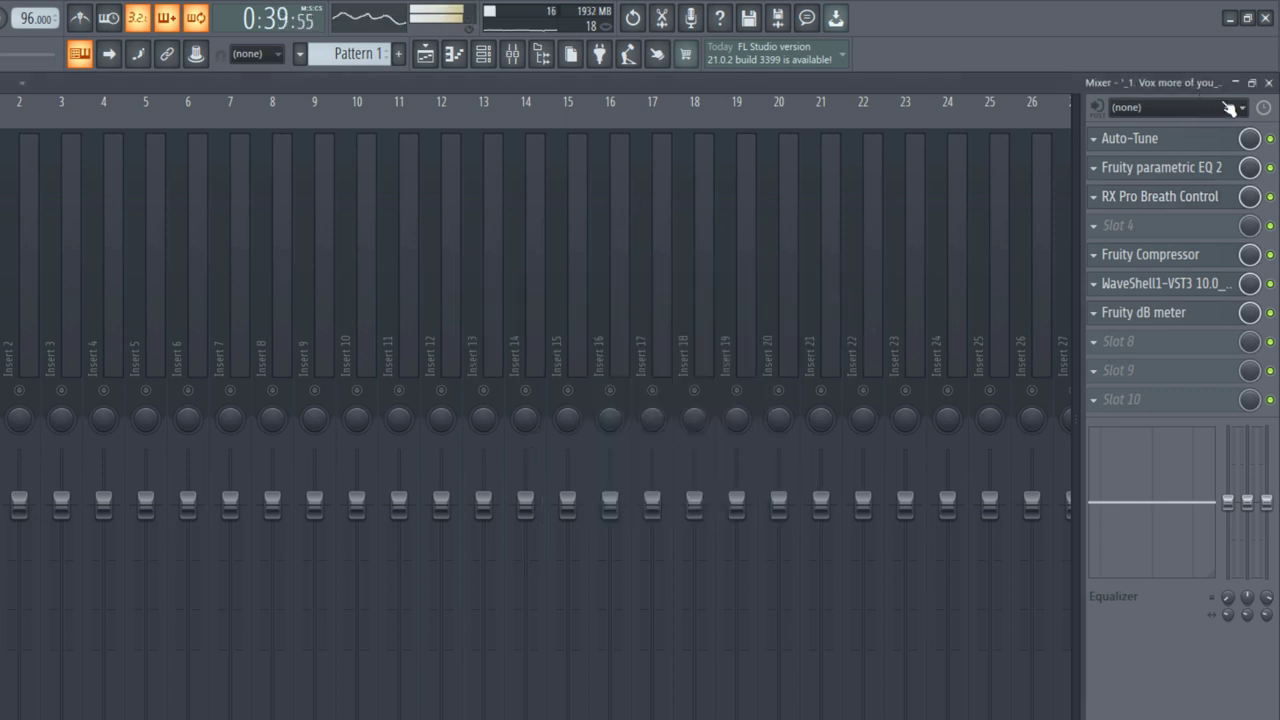
Close the mixer, briefly reopen it, and stop playback back at bar 15
click(1268, 82)
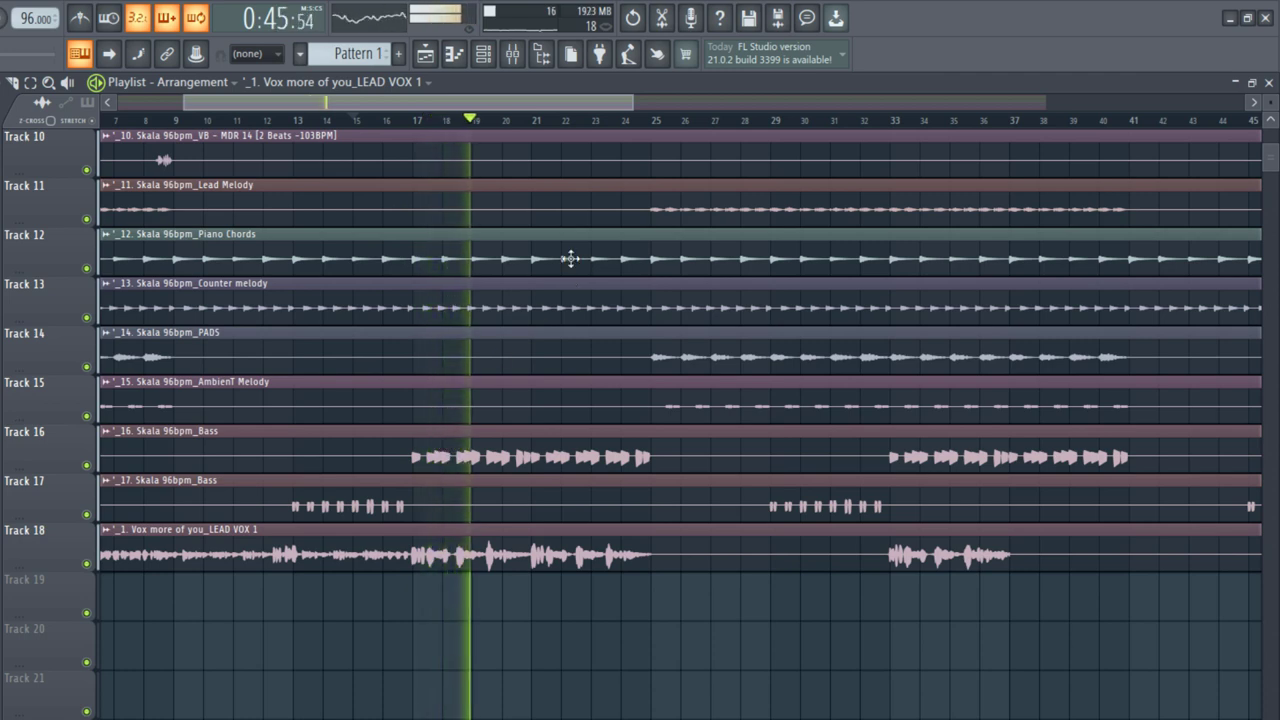
click(514, 55)
click(514, 55)
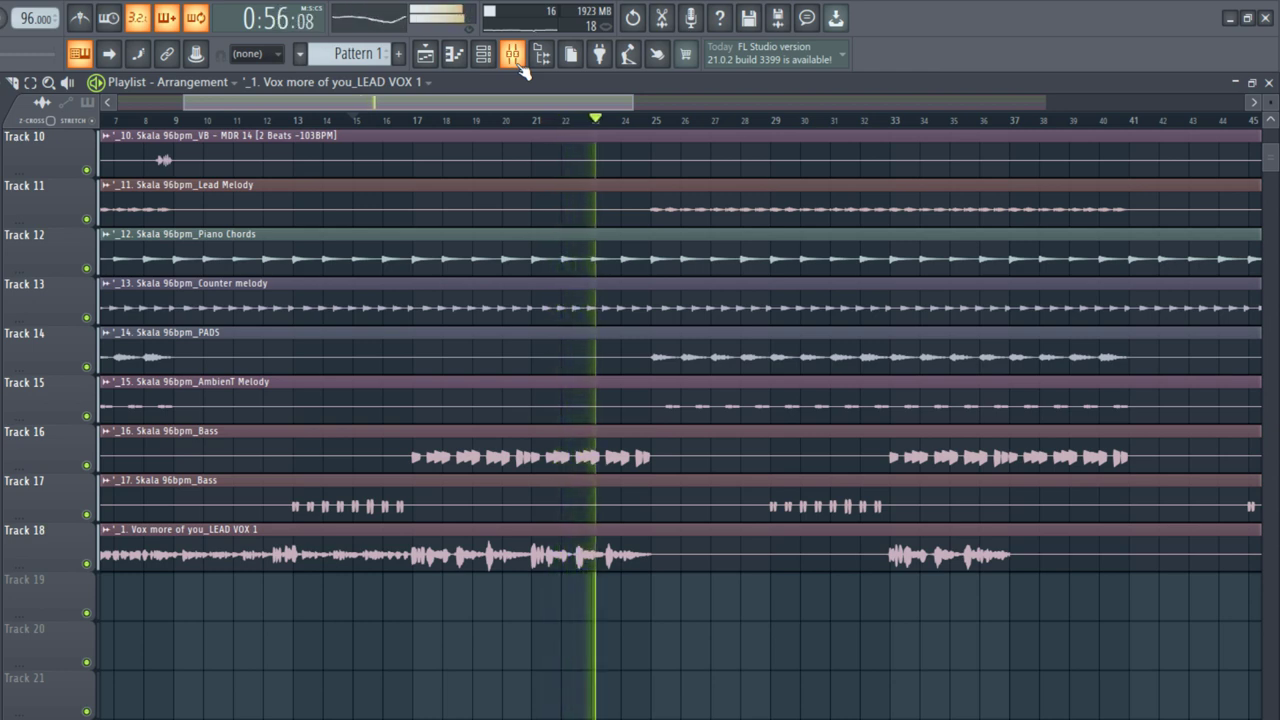
key(space)
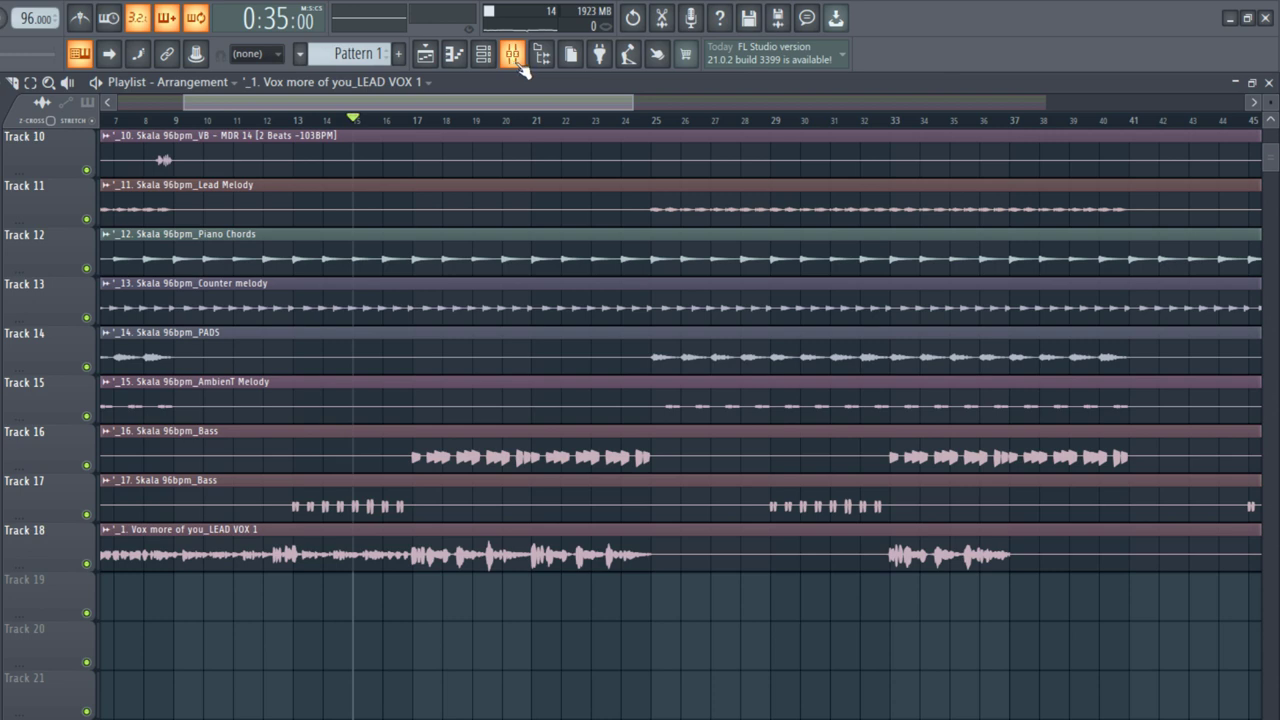
click(513, 54)
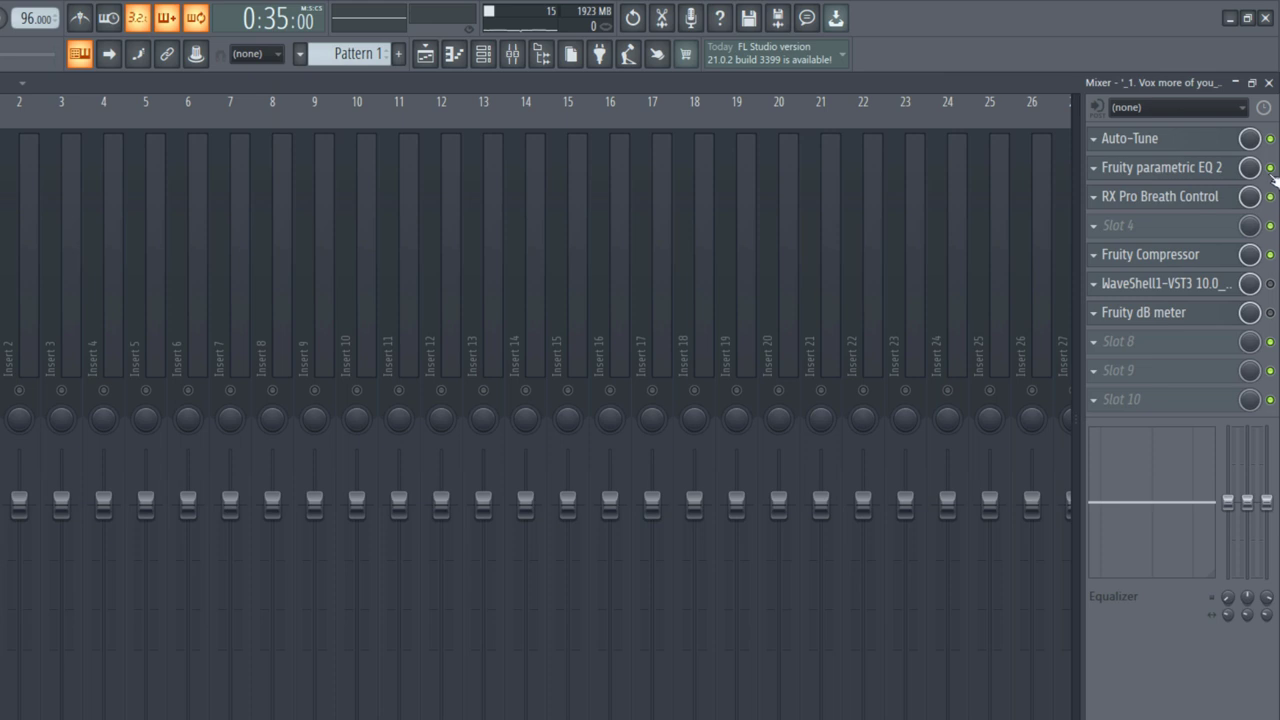
click(1270, 84)
Play the song from bar 15 to audition the new lead vocal chain, restarting it once
key(space)
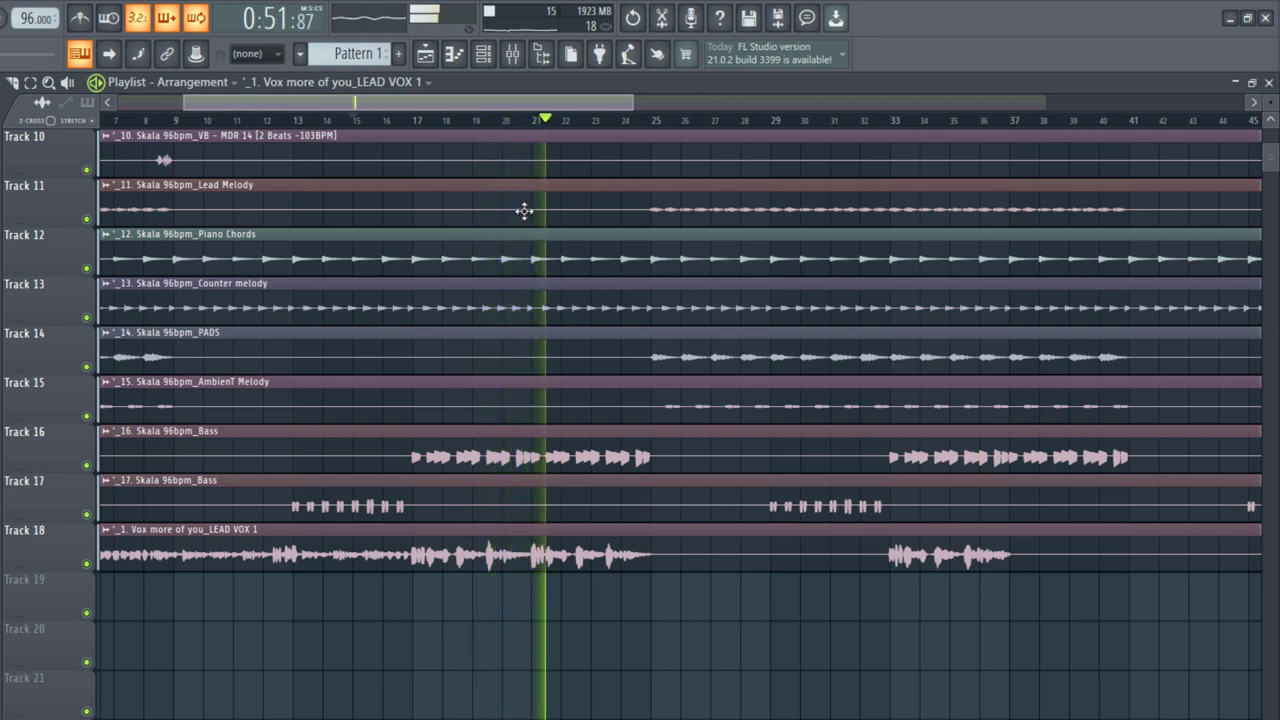
key(space)
click(512, 54)
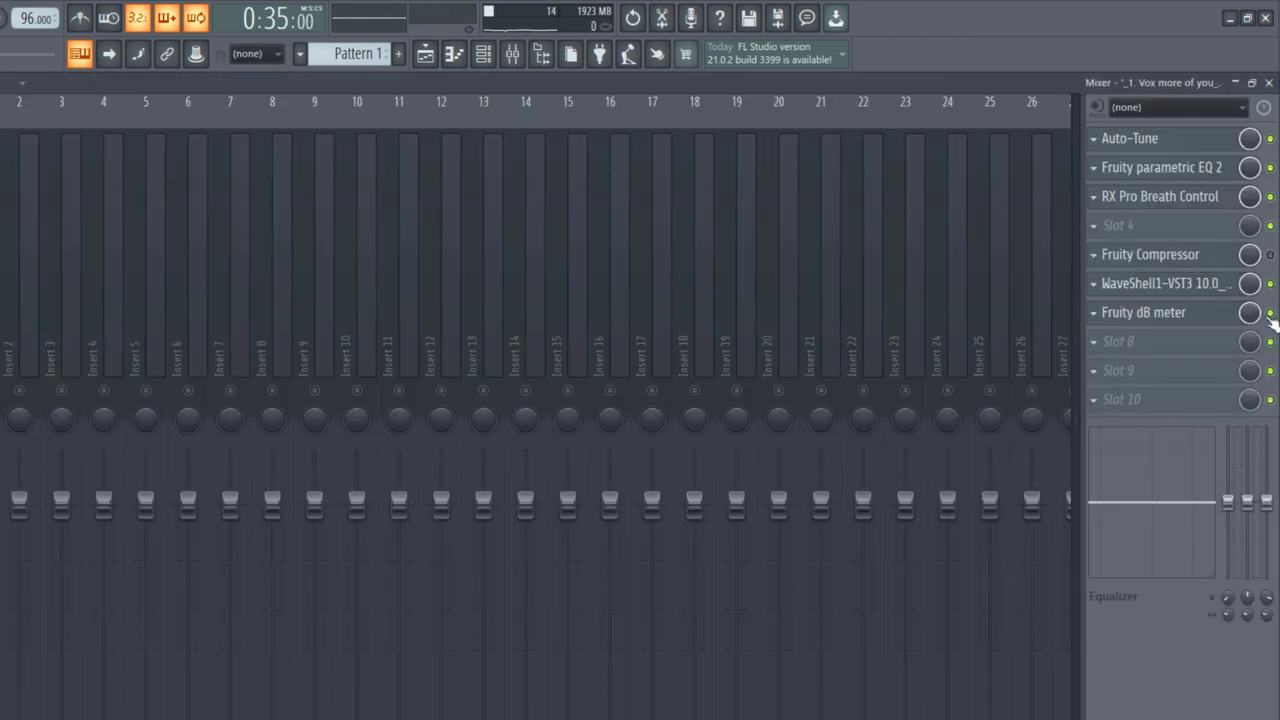
click(1268, 83)
key(space)
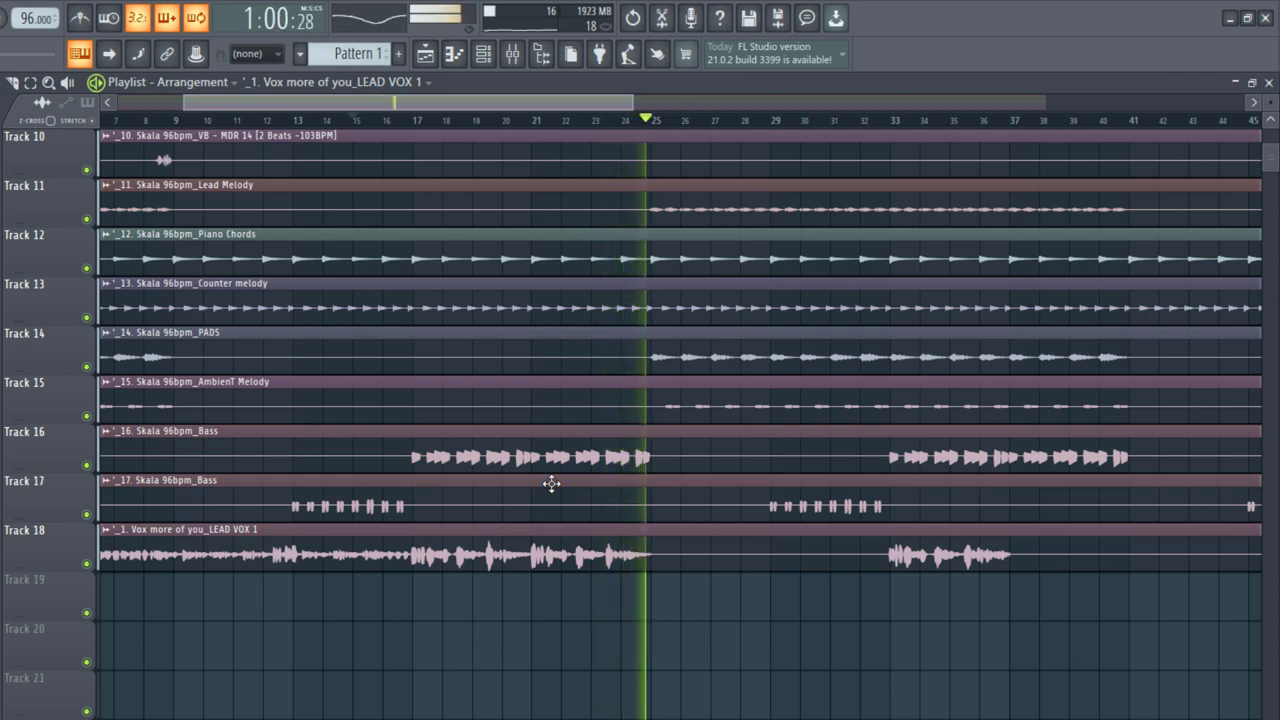
Stop the song, returning the playhead to bar 15
key(space)
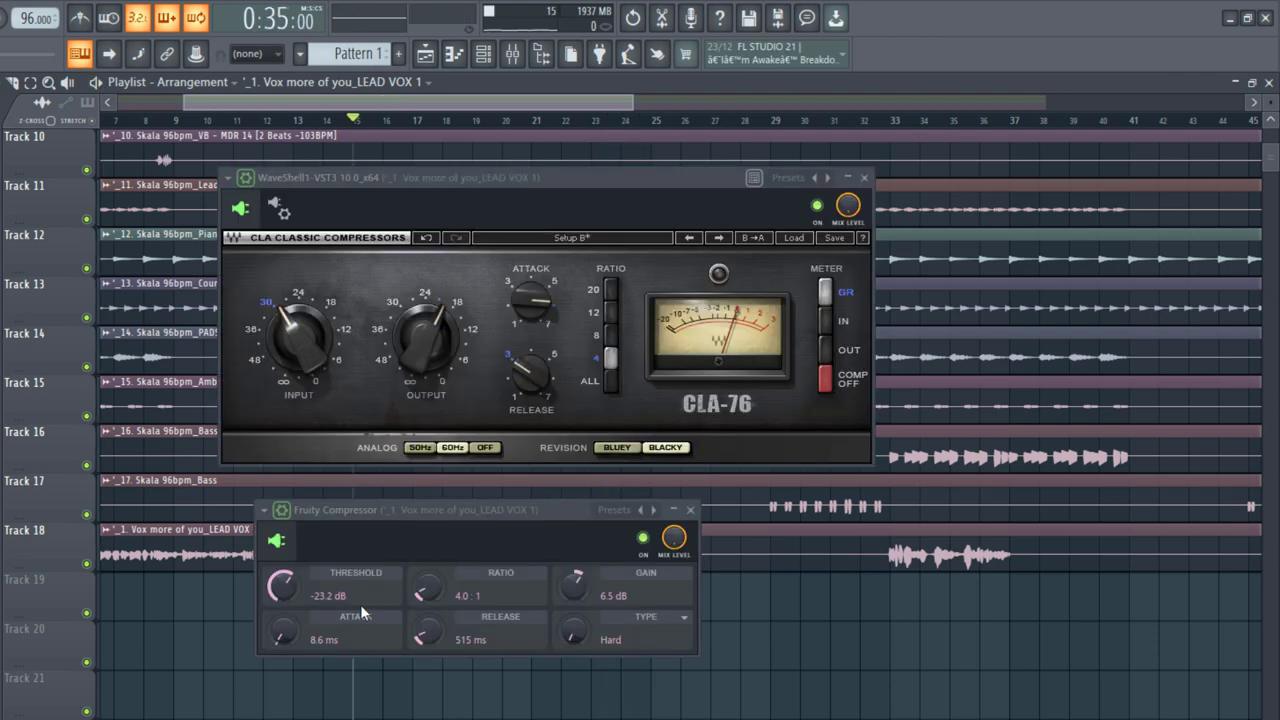